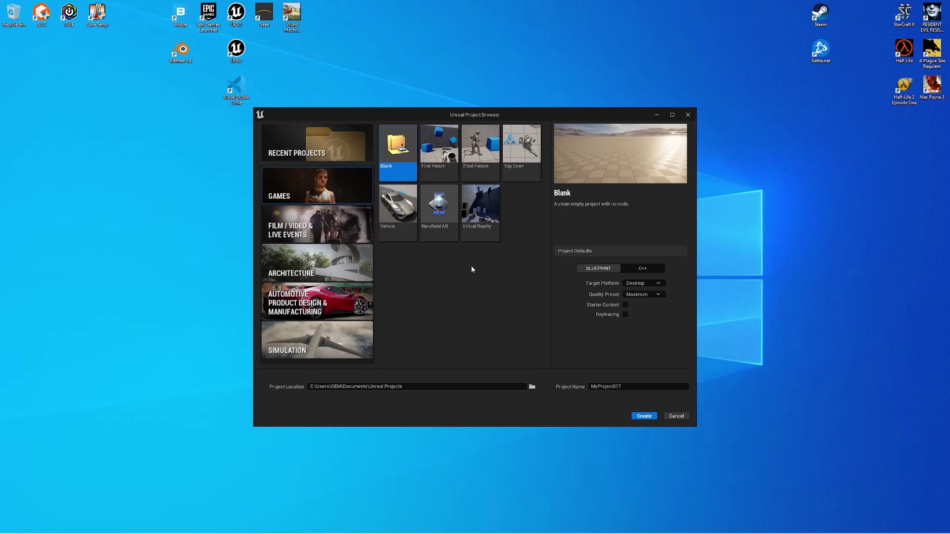
# Step: Create a new Blueprint project named MyProject517 from the Third Person template
pyautogui.click(484, 148)
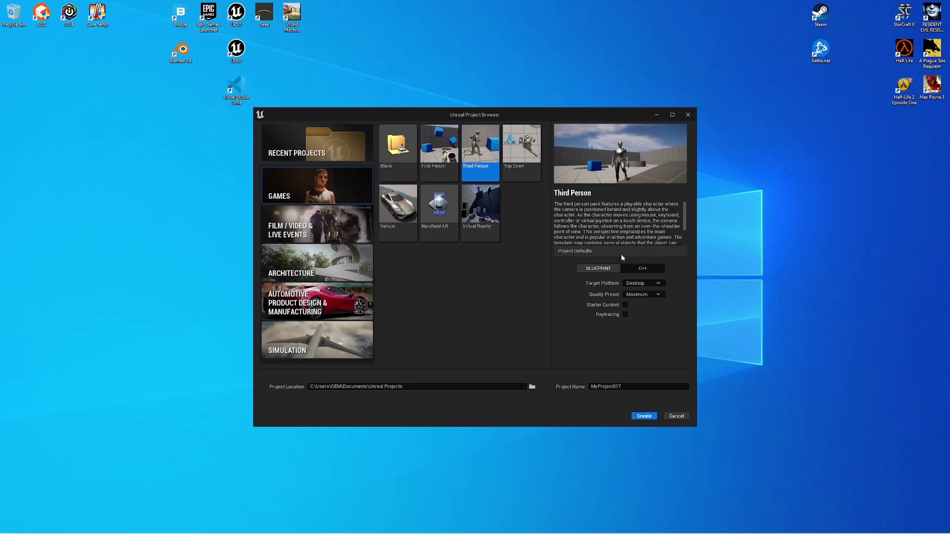
pyautogui.click(648, 418)
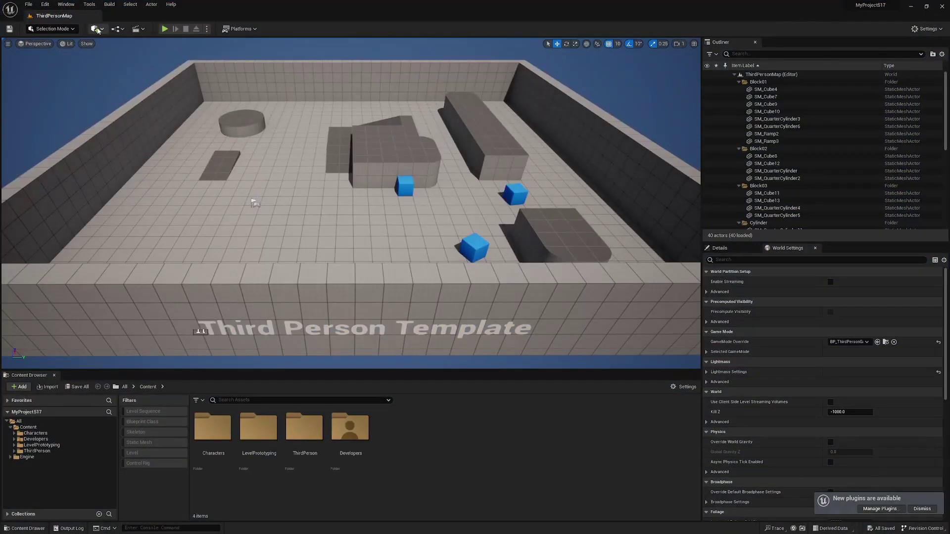
# Step: Add the Erno preset from Quixel Bridge's MetaHuman Presets to the project
pyautogui.click(96, 29)
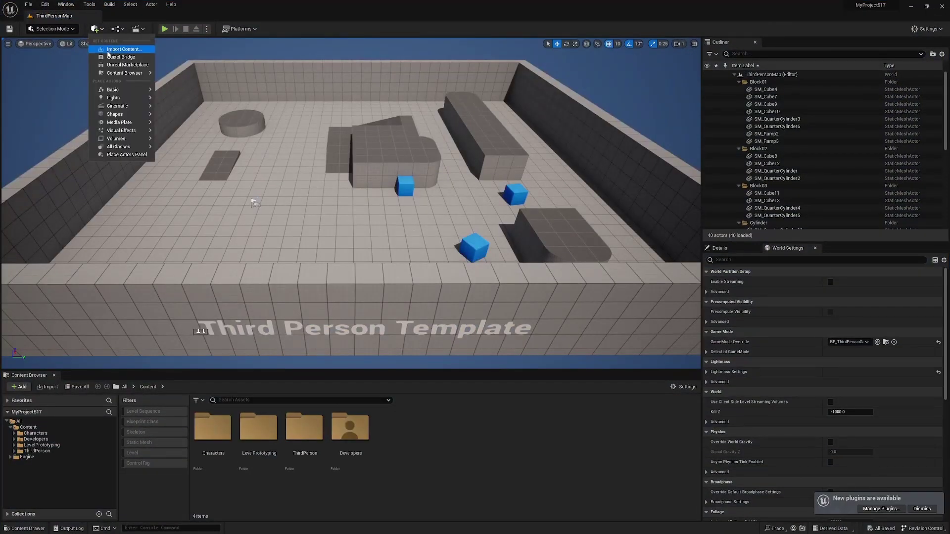
pyautogui.click(121, 57)
pyautogui.doubleClick(349, 109)
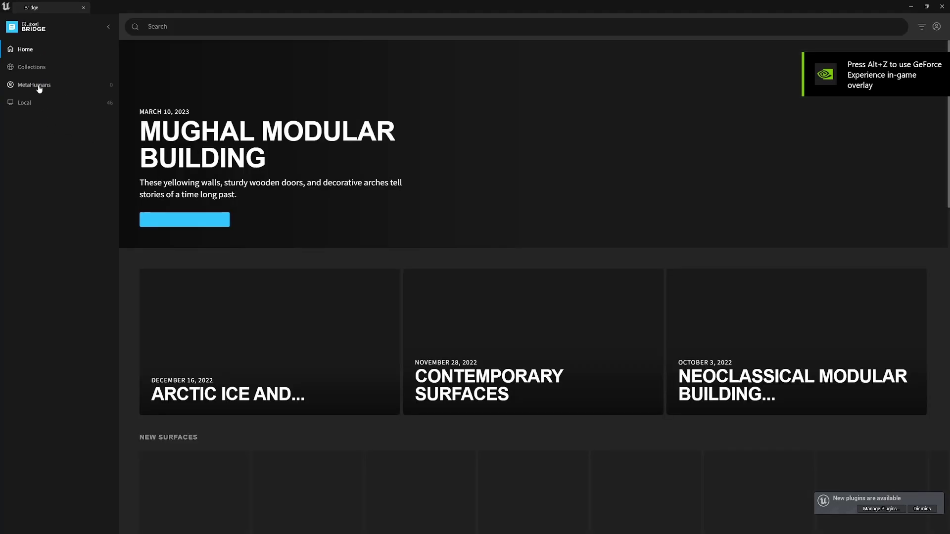
pyautogui.click(37, 86)
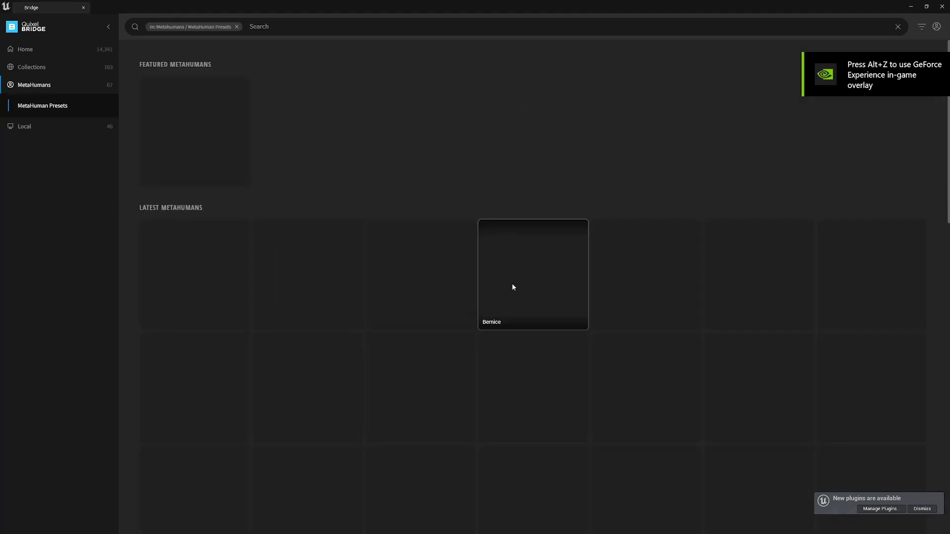
pyautogui.scroll(-1, 578, 314)
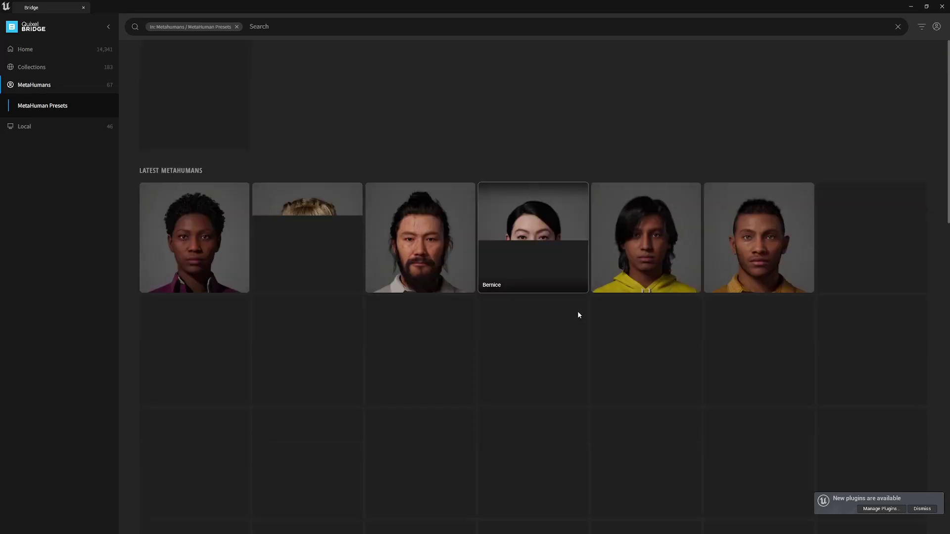
pyautogui.scroll(-2, 578, 314)
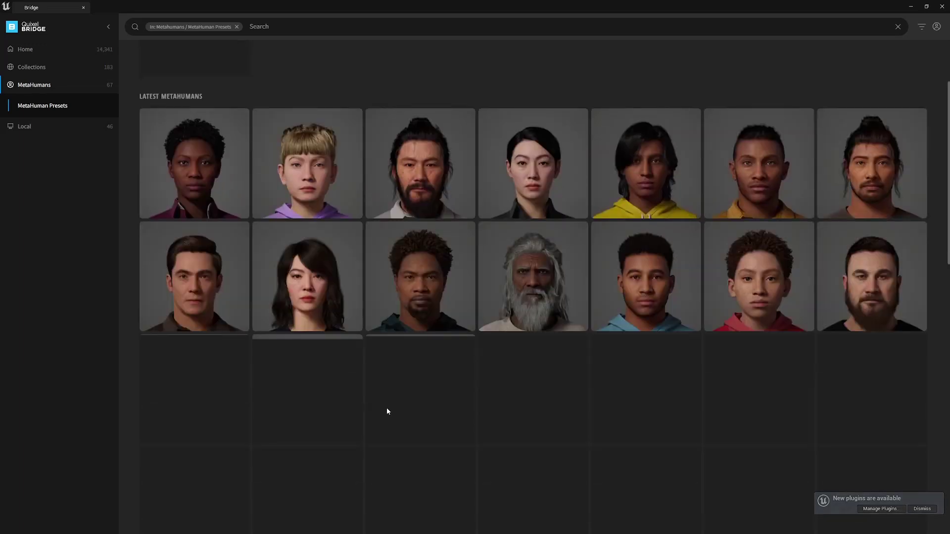
pyautogui.scroll(1, 537, 222)
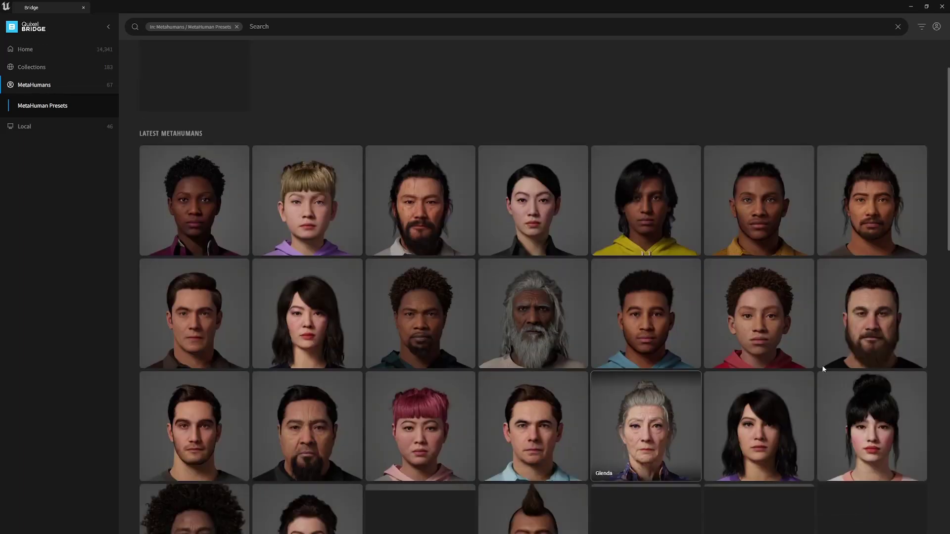
pyautogui.click(919, 267)
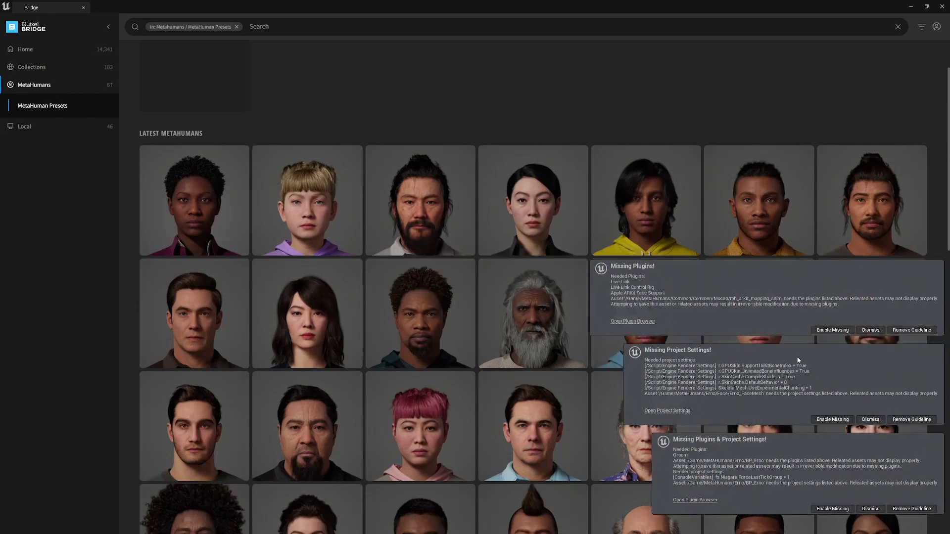
# Step: Enable the missing plugins and project settings that Erno requires
pyautogui.click(833, 330)
pyautogui.click(832, 419)
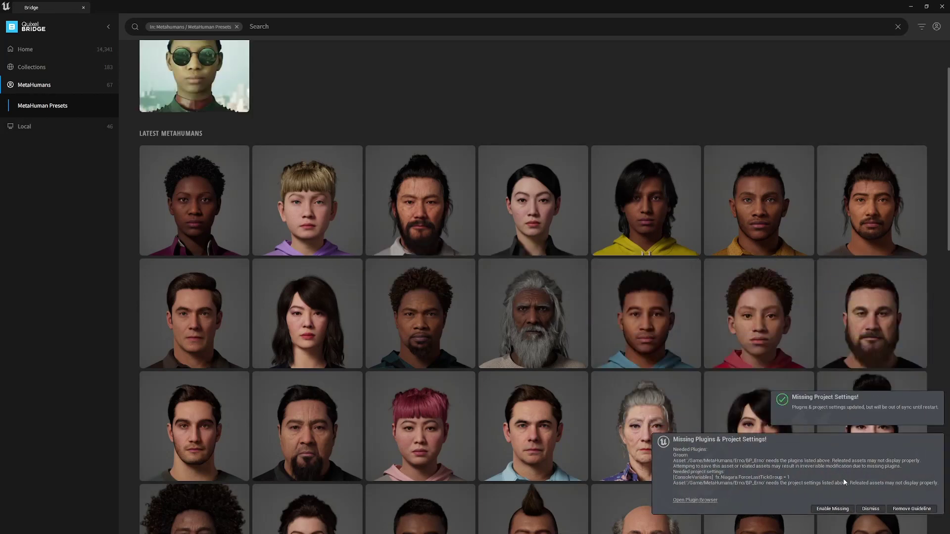
pyautogui.click(833, 509)
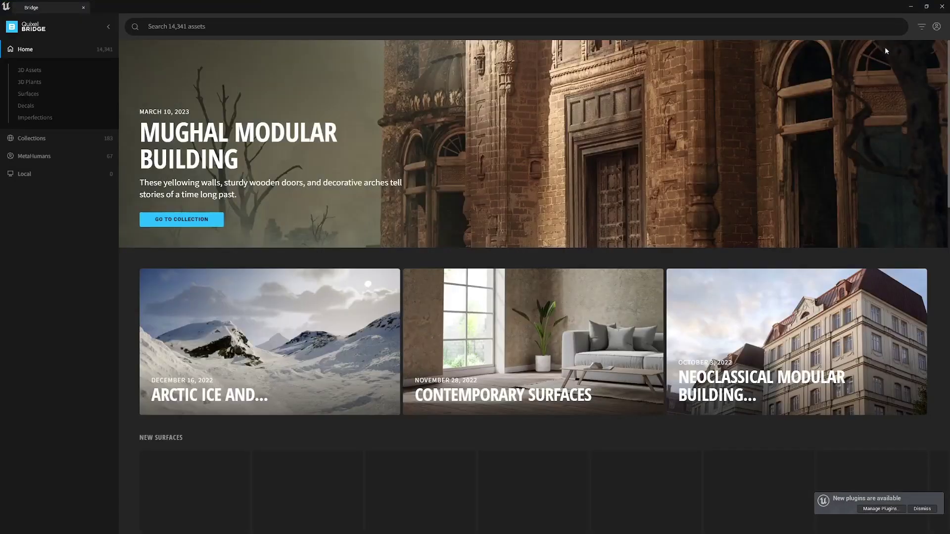
# Step: Close Bridge and open the BP_Erno blueprint from the MetaHumans/Erno folder
pyautogui.click(942, 9)
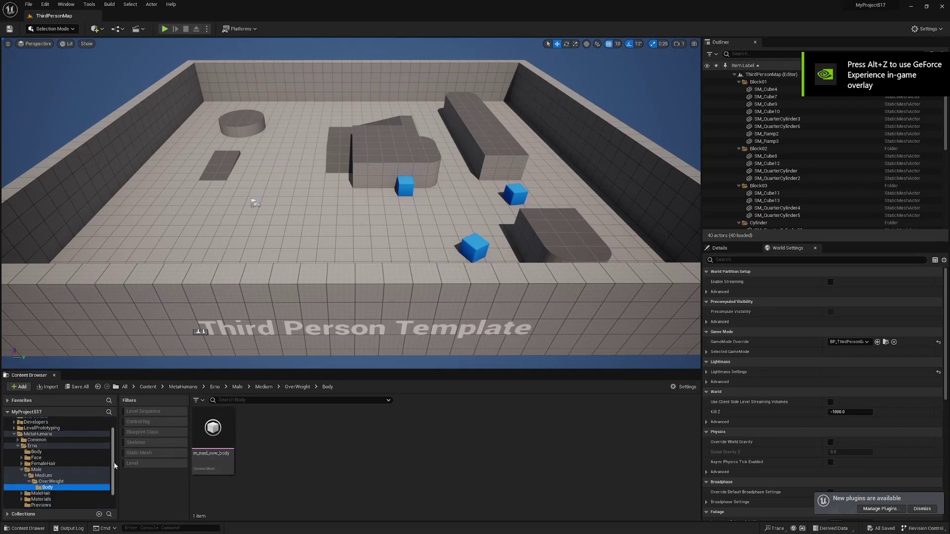
pyautogui.scroll(-1, 28, 452)
pyautogui.click(29, 451)
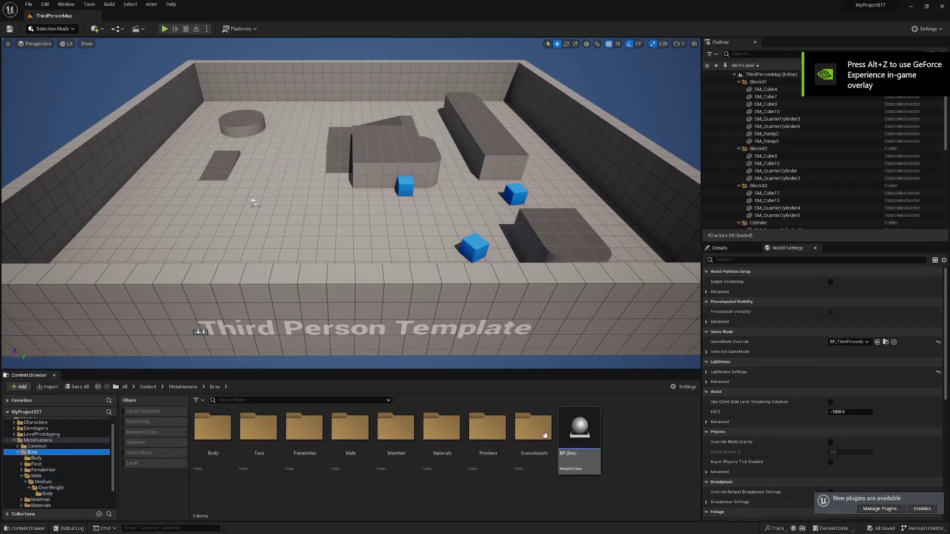
pyautogui.click(578, 440)
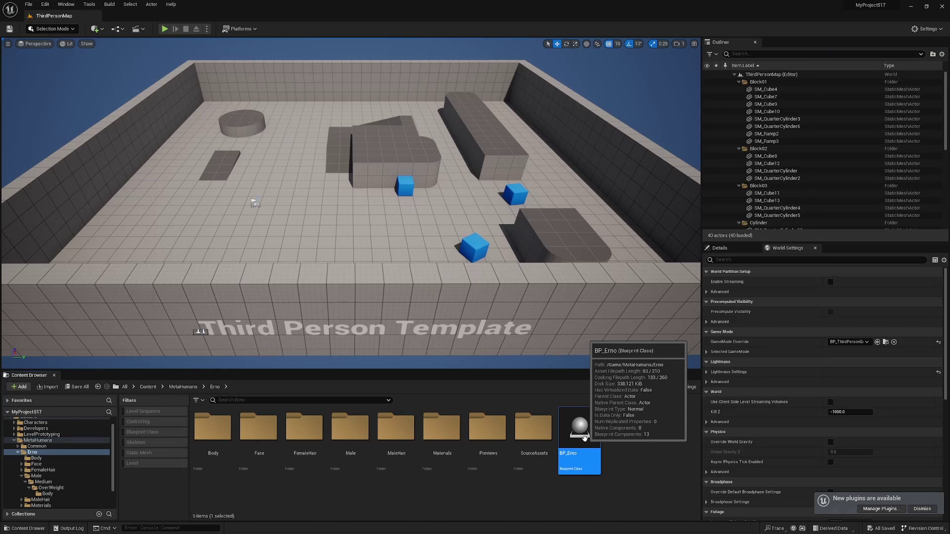
pyautogui.moveTo(584, 438); pyautogui.dragTo(585, 363)
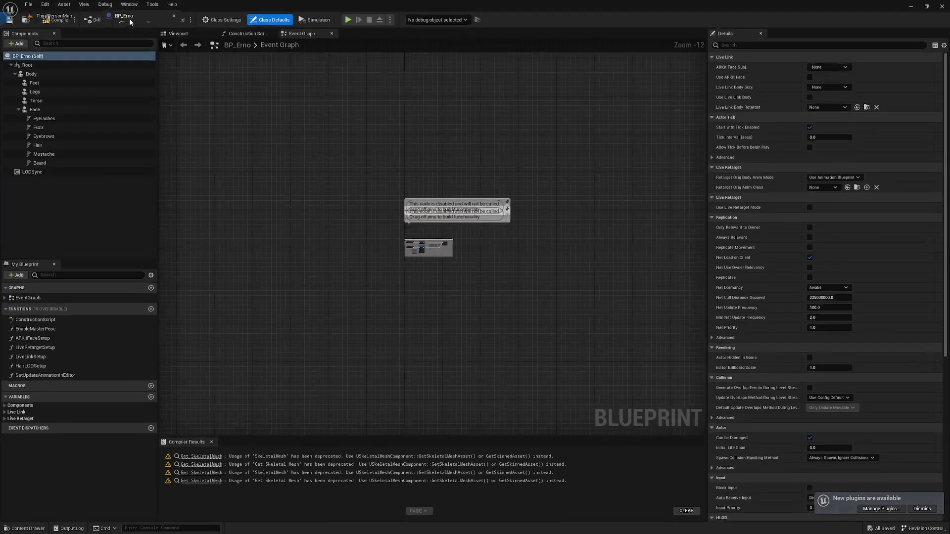
# Step: Open BP_ThirdPersonCharacter and BP_ThirdPersonGameMode from ThirdPerson/Blueprints, then return to BP_Erno
pyautogui.click(57, 16)
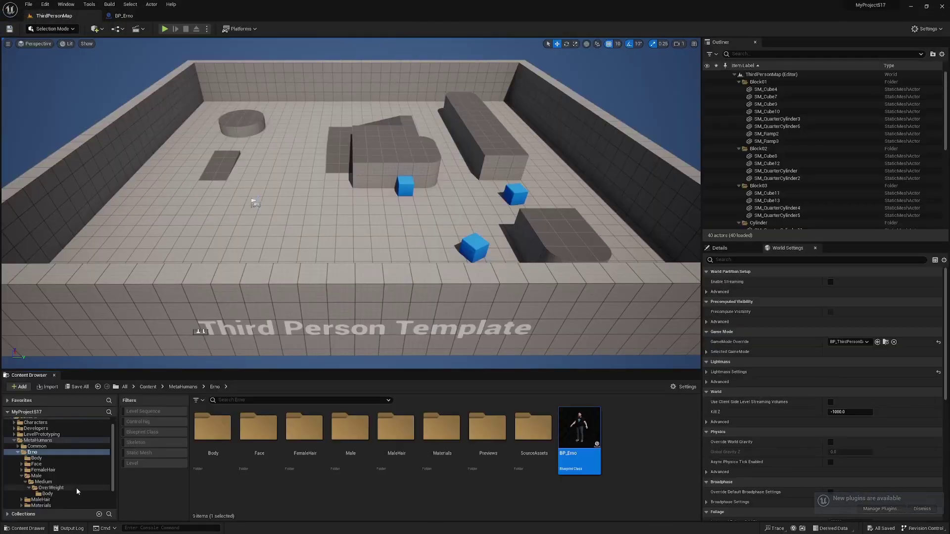
pyautogui.scroll(-2, 54, 475)
pyautogui.click(47, 498)
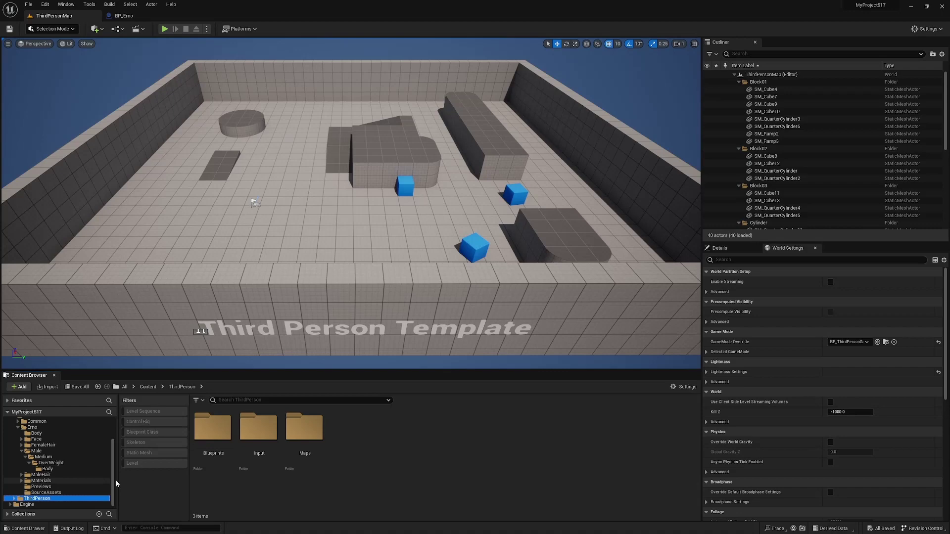
pyautogui.doubleClick(212, 445)
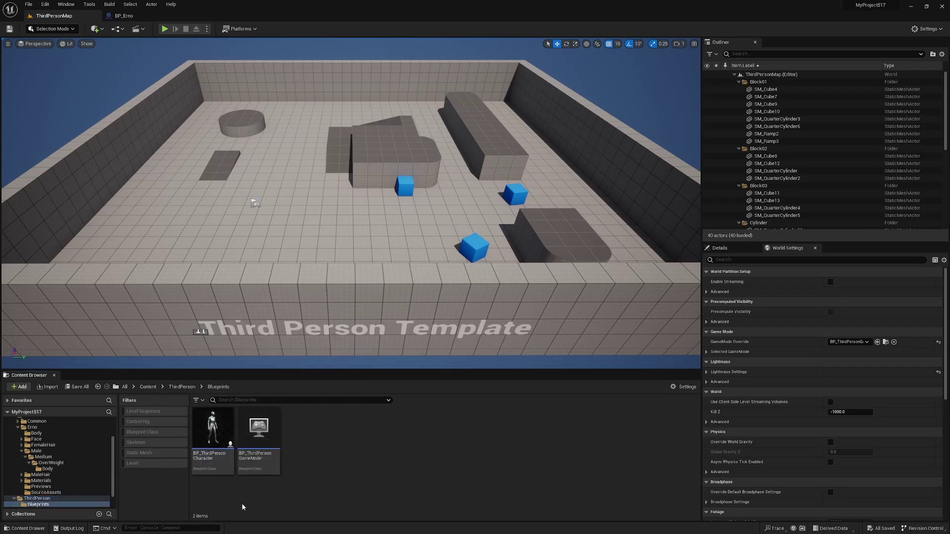
pyautogui.doubleClick(212, 445)
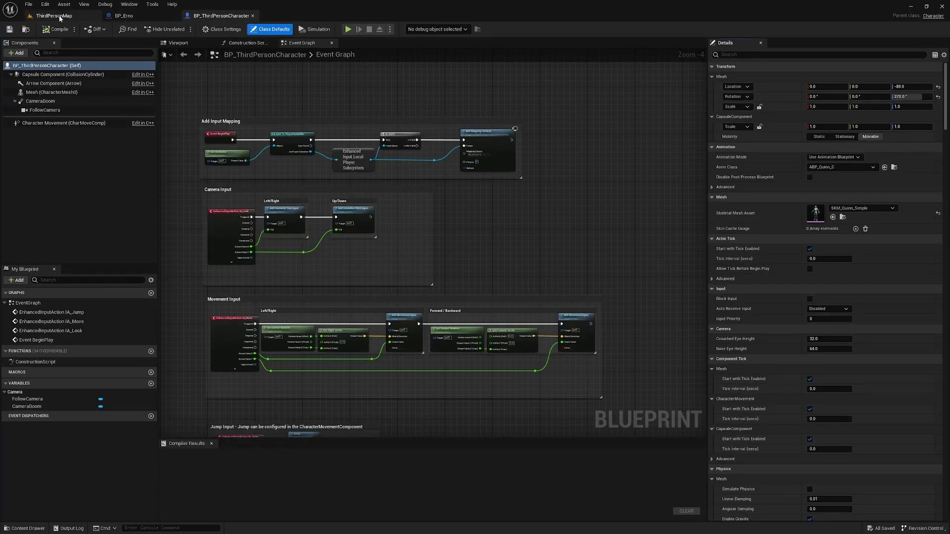
pyautogui.click(57, 16)
pyautogui.doubleClick(268, 454)
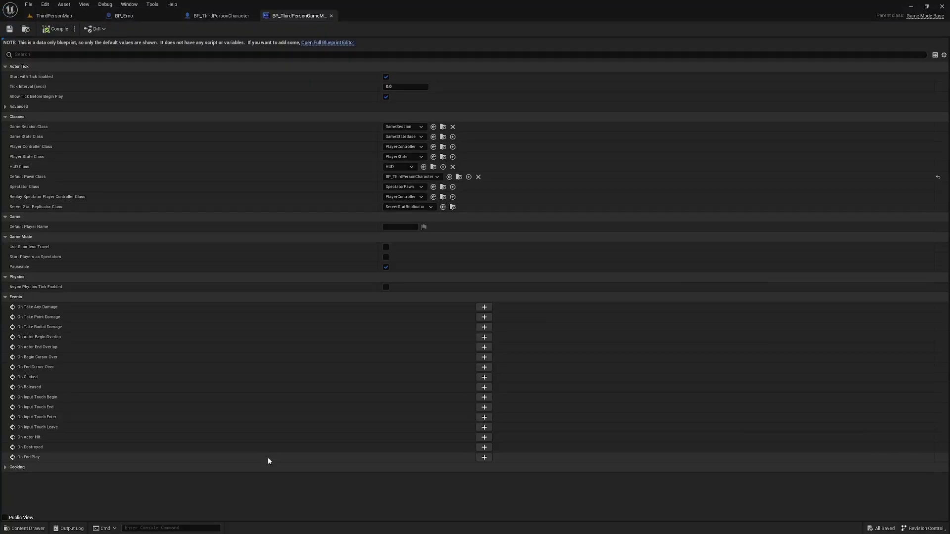
pyautogui.click(123, 16)
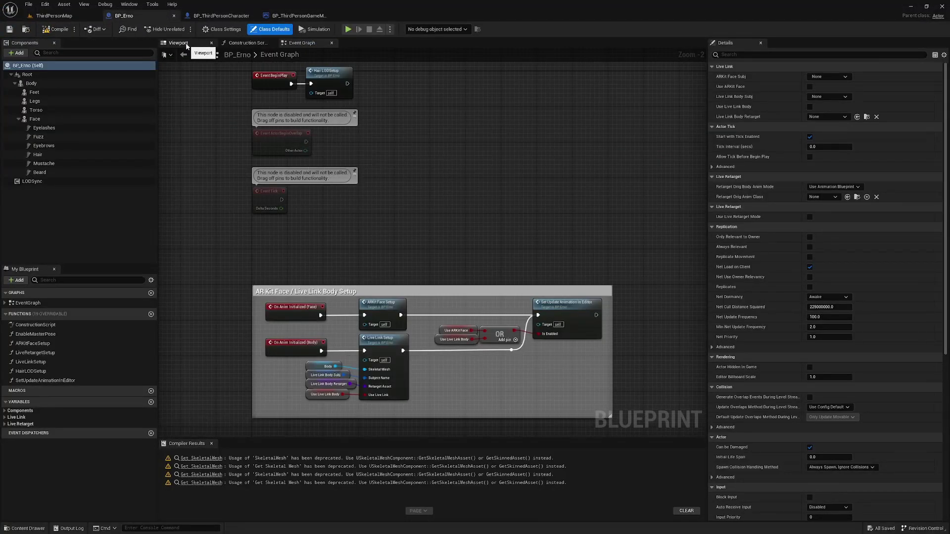
# Step: Reparent BP_Erno to BP_ThirdPersonCharacter in its Class Settings
pyautogui.click(221, 29)
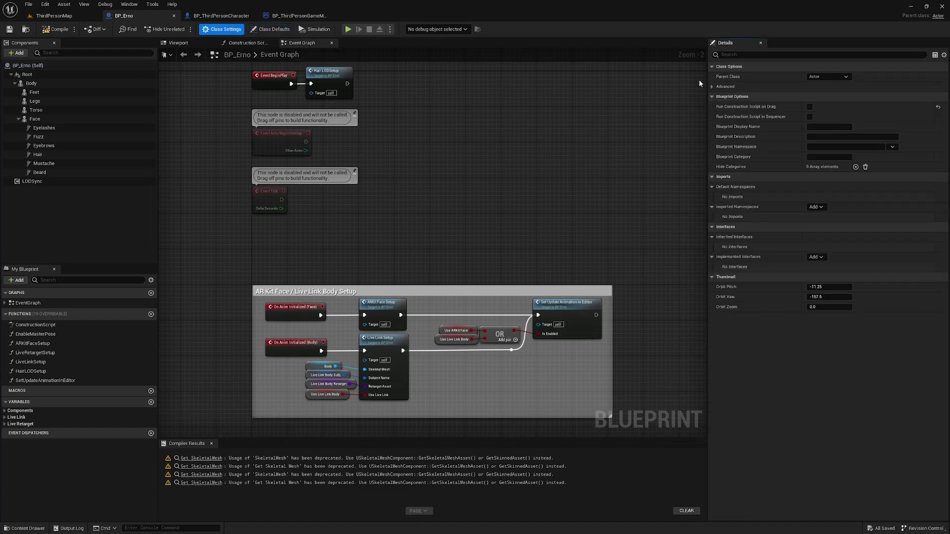
pyautogui.click(819, 78)
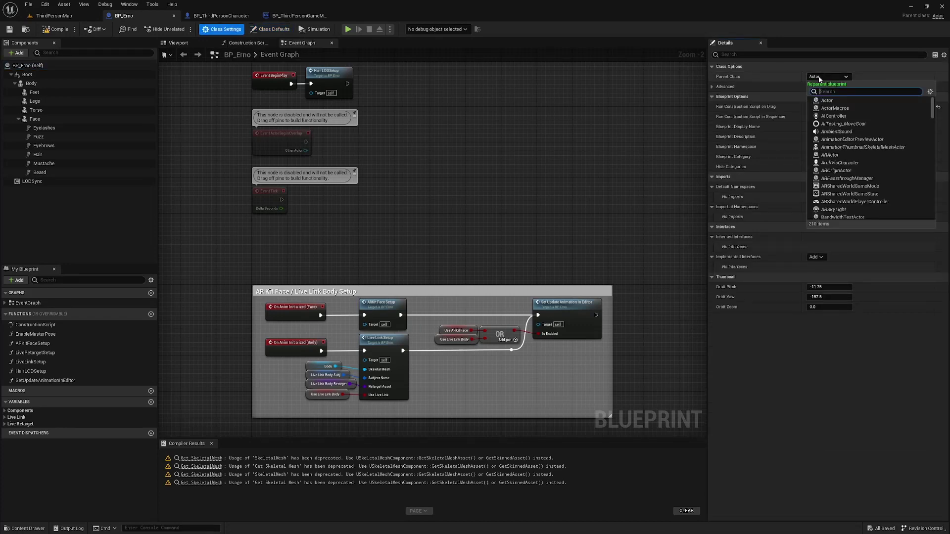
pyautogui.write('fi')
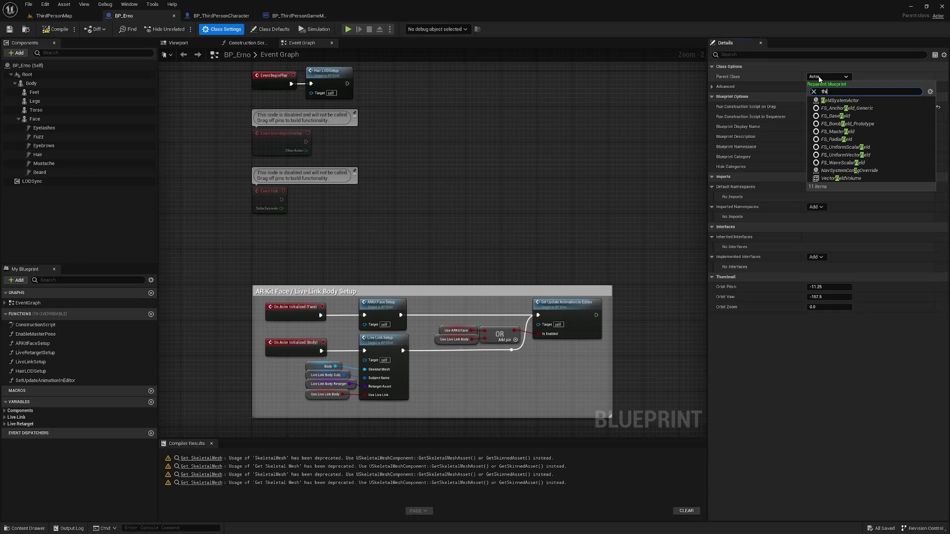
pyautogui.write('third')
pyautogui.click(841, 101)
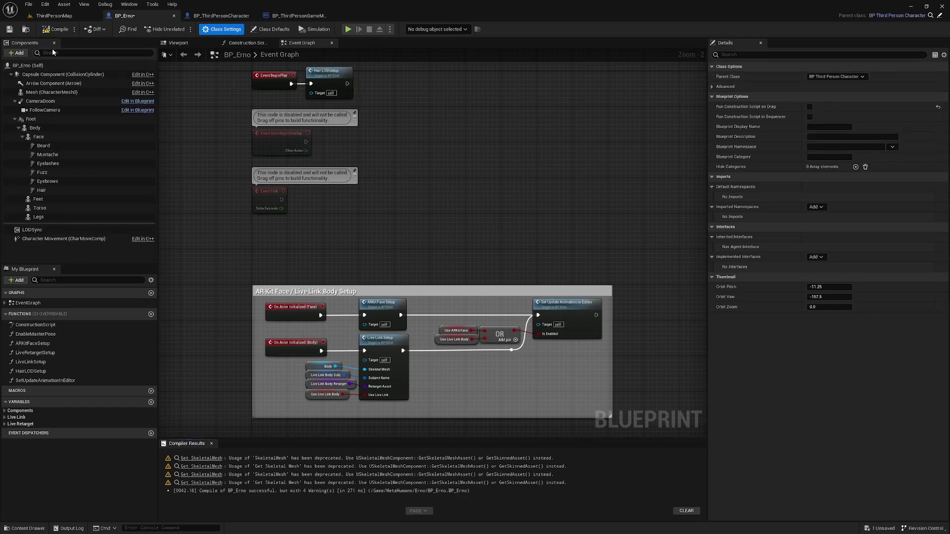
# Step: Attach Erno's Body component under the character Mesh and delete the Root component
pyautogui.click(37, 128)
pyautogui.moveTo(46, 129); pyautogui.dragTo(58, 94)
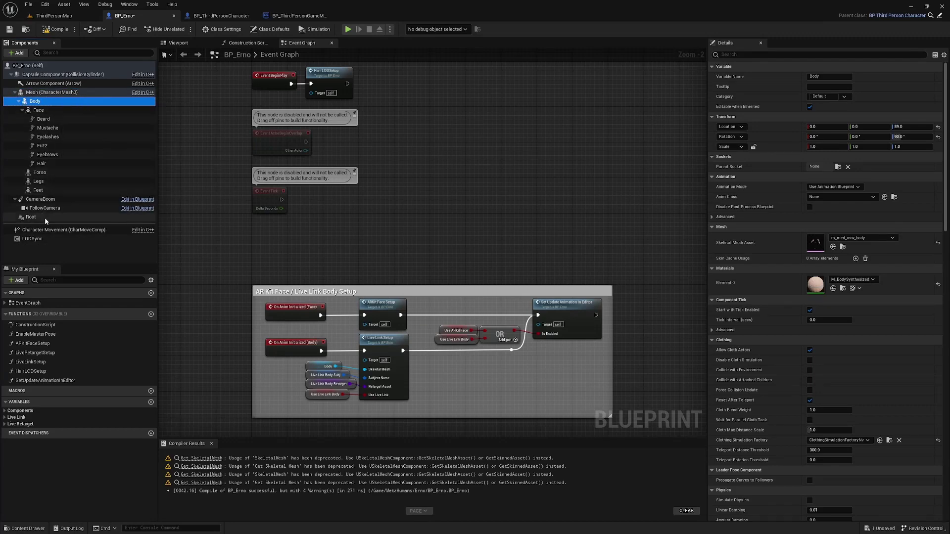
pyautogui.moveTo(46, 218); pyautogui.dragTo(46, 221)
pyautogui.press('Delete')
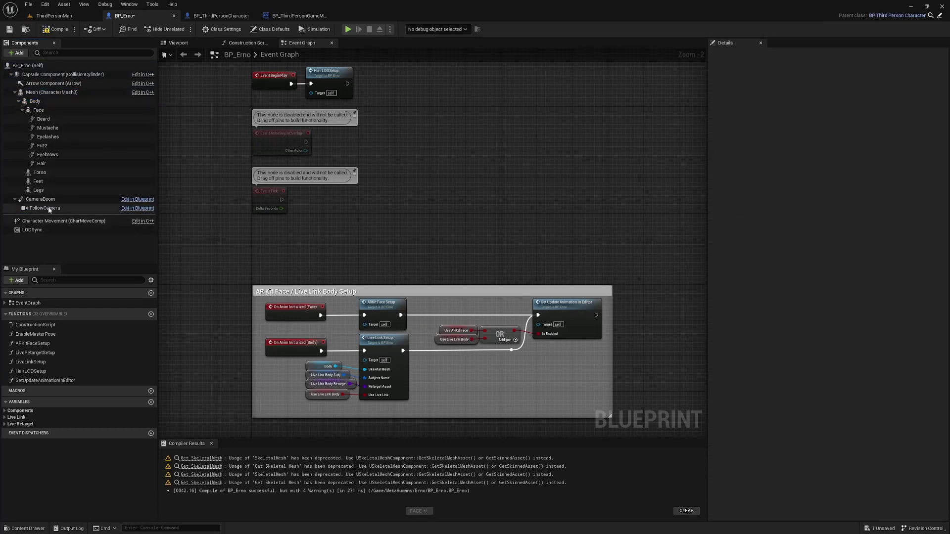
# Step: Compile BP_Erno and fix the reported error by adding a Mesh reference node
pyautogui.click(56, 29)
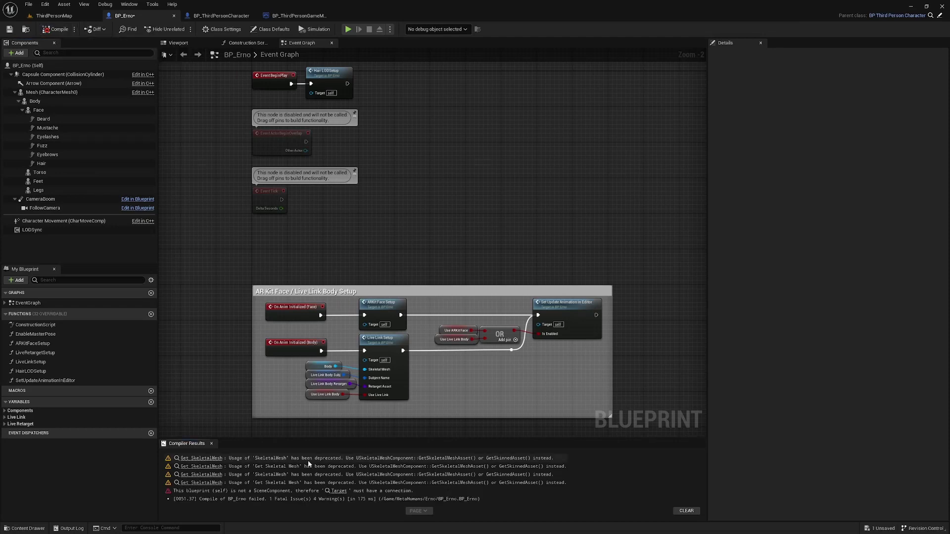
pyautogui.click(339, 492)
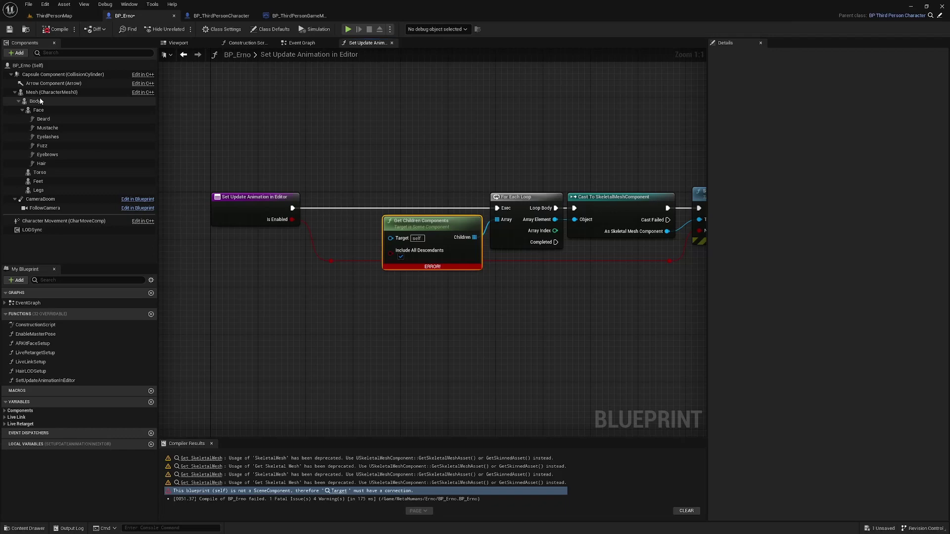
pyautogui.moveTo(51, 92); pyautogui.dragTo(391, 237)
pyautogui.click(56, 30)
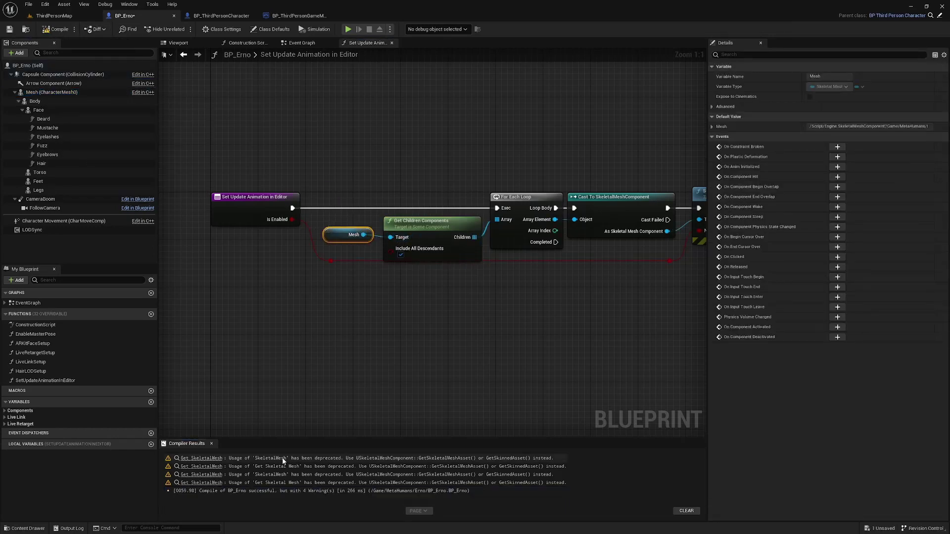
# Step: Replace the Face component's deprecated Get Skeletal Mesh node with Get Skeletal Mesh Asset feeding Is Valid
pyautogui.click(202, 459)
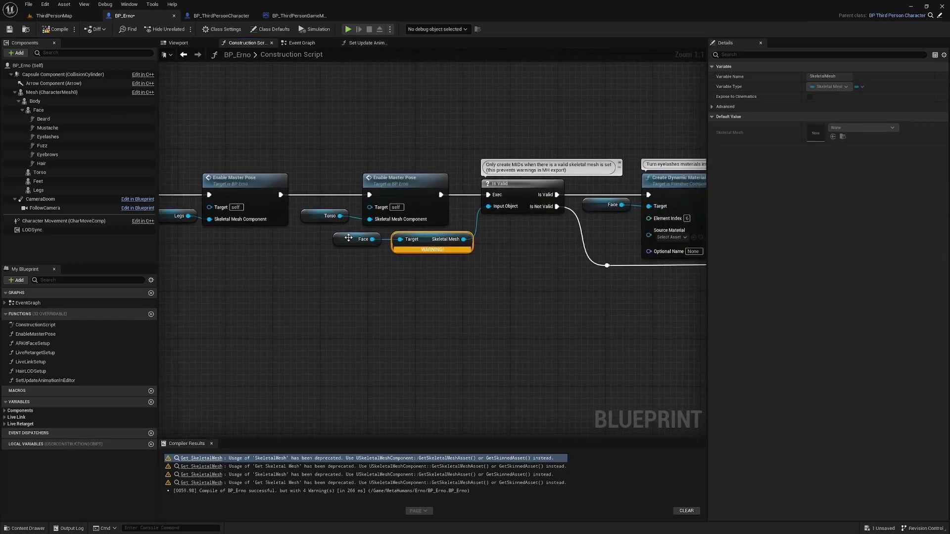
pyautogui.moveTo(372, 240); pyautogui.dragTo(404, 272)
pyautogui.write('ge')
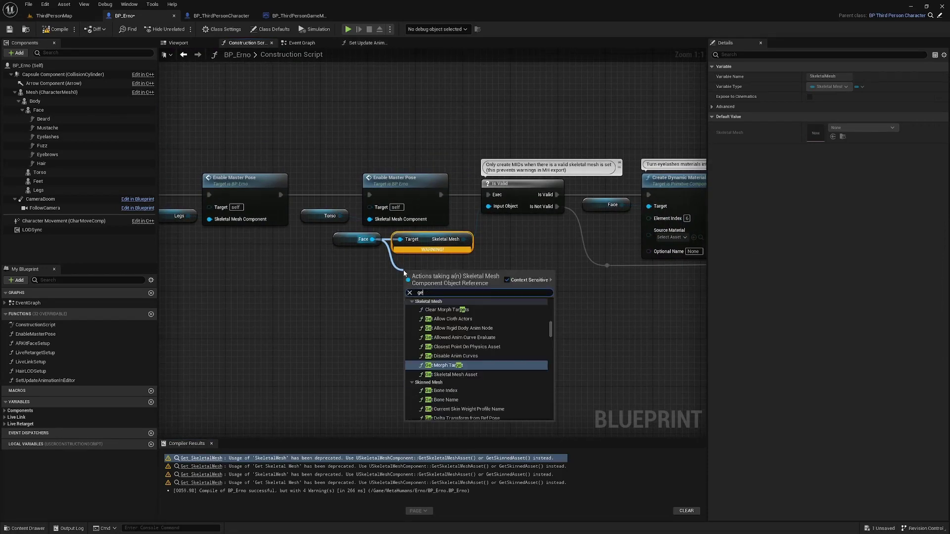
pyautogui.write('t skel')
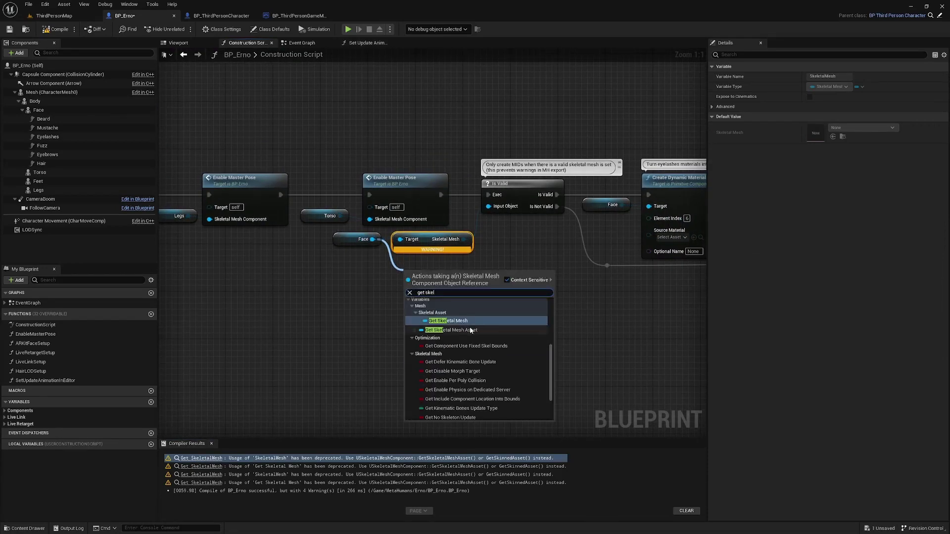
pyautogui.click(451, 330)
pyautogui.moveTo(482, 275); pyautogui.dragTo(488, 207)
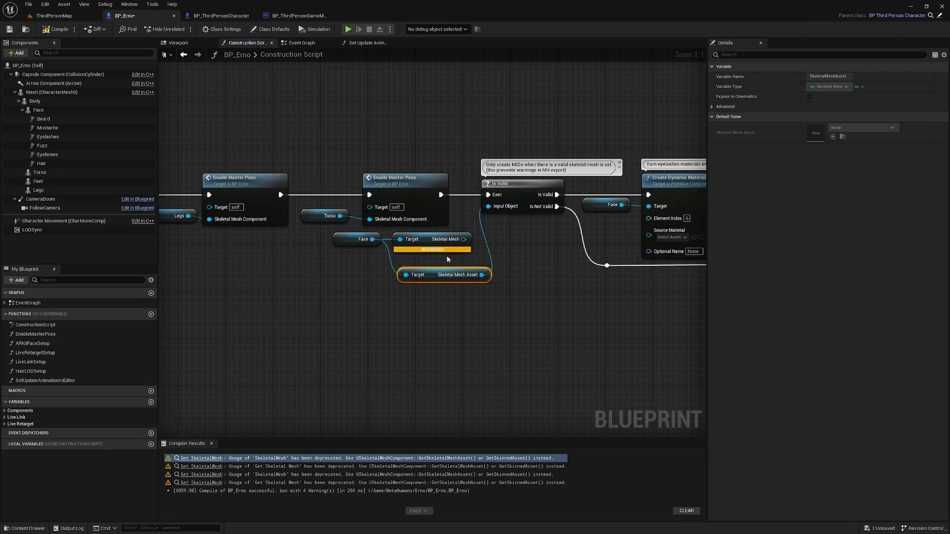
pyautogui.click(428, 242)
pyautogui.press('Delete')
pyautogui.moveTo(434, 276); pyautogui.dragTo(422, 241)
pyautogui.click(56, 29)
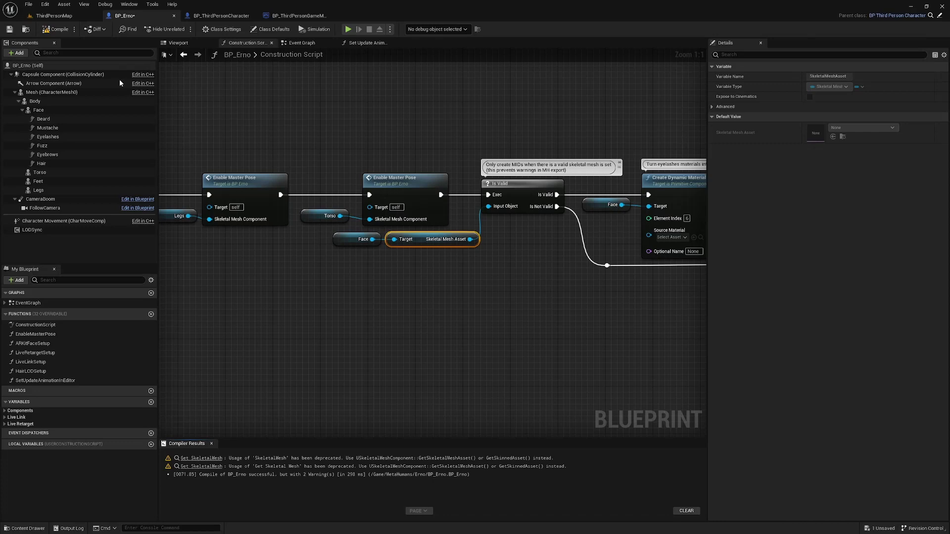
# Step: Swap the Skeletal Mesh Component's deprecated Get Skeletal Mesh node for Get Skeletal Mesh Asset and recompile cleanly
pyautogui.click(207, 459)
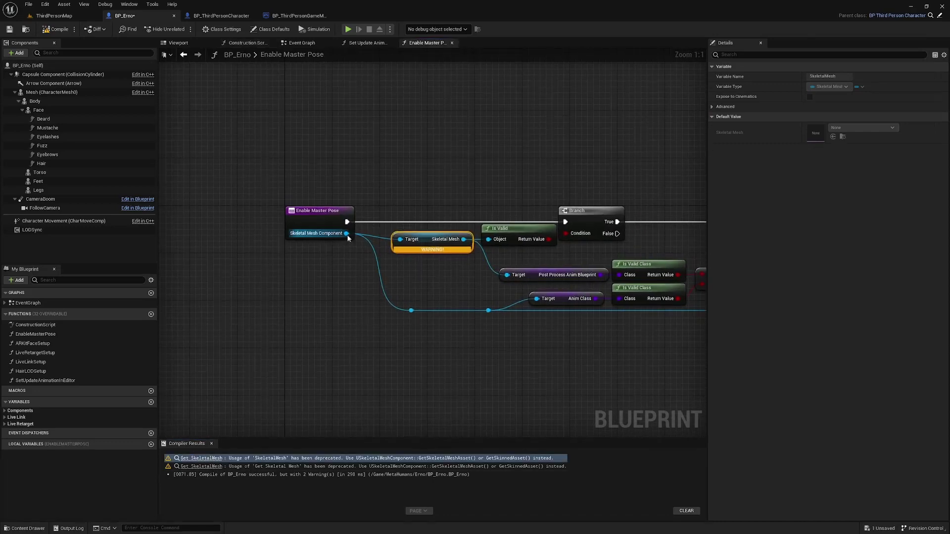
pyautogui.moveTo(346, 233); pyautogui.dragTo(424, 272)
pyautogui.write('get skel')
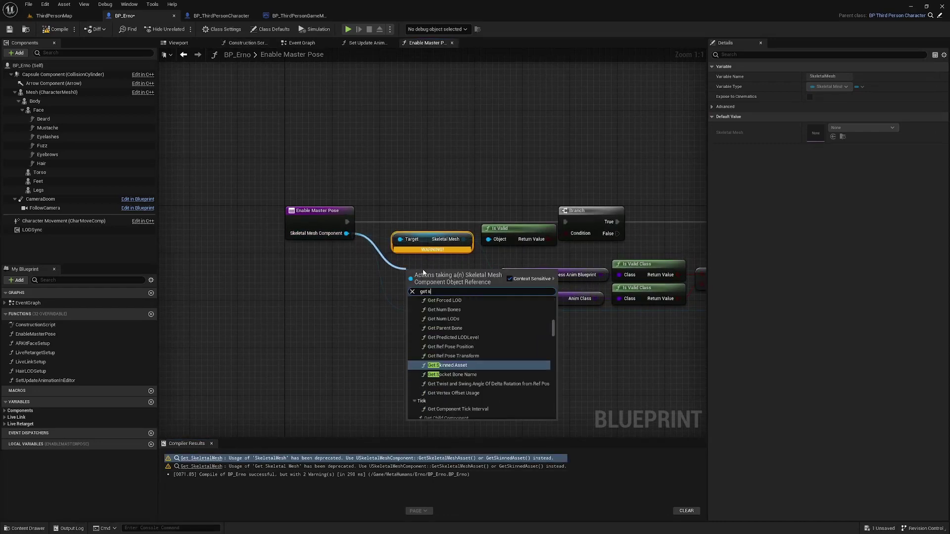
pyautogui.click(454, 329)
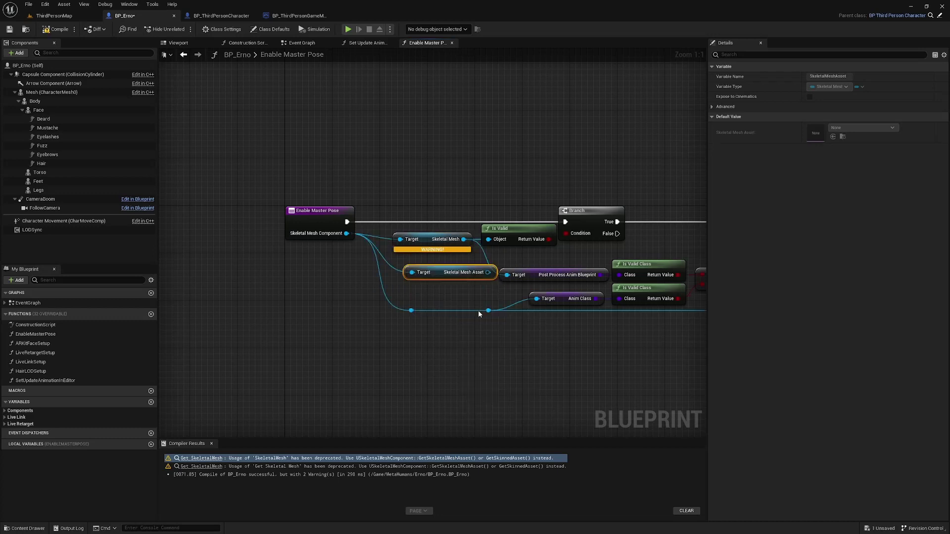
pyautogui.moveTo(488, 272); pyautogui.dragTo(506, 278)
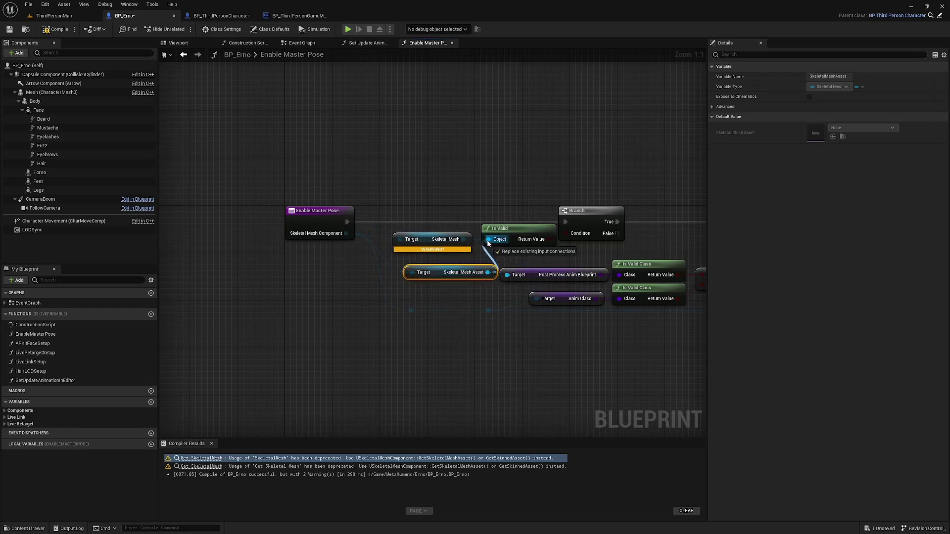
pyautogui.click(426, 242)
pyautogui.press('Delete')
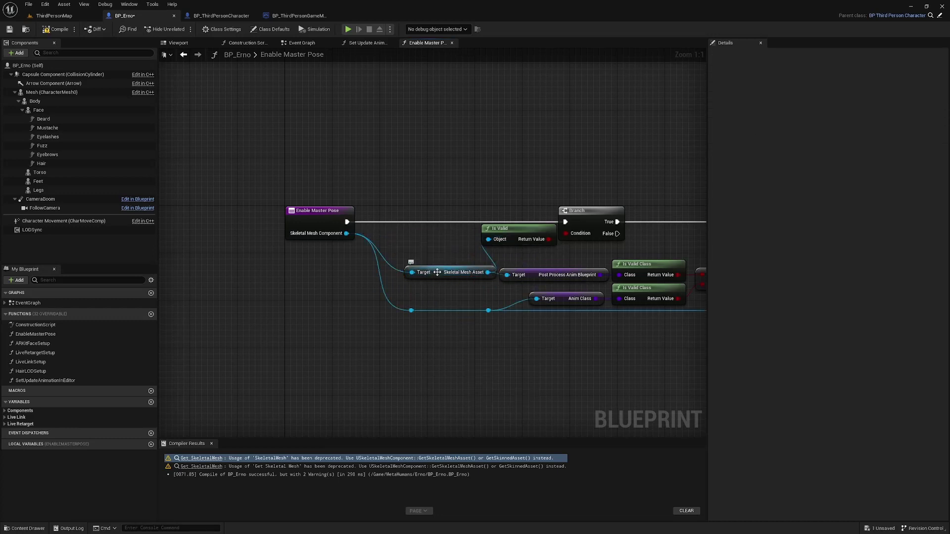
pyautogui.moveTo(453, 272); pyautogui.dragTo(434, 248)
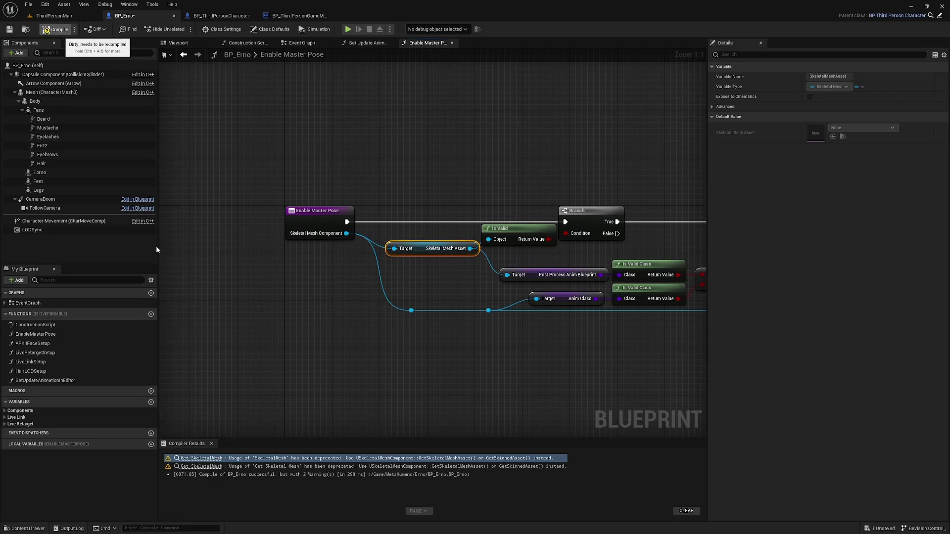
pyautogui.click(56, 29)
pyautogui.click(184, 55)
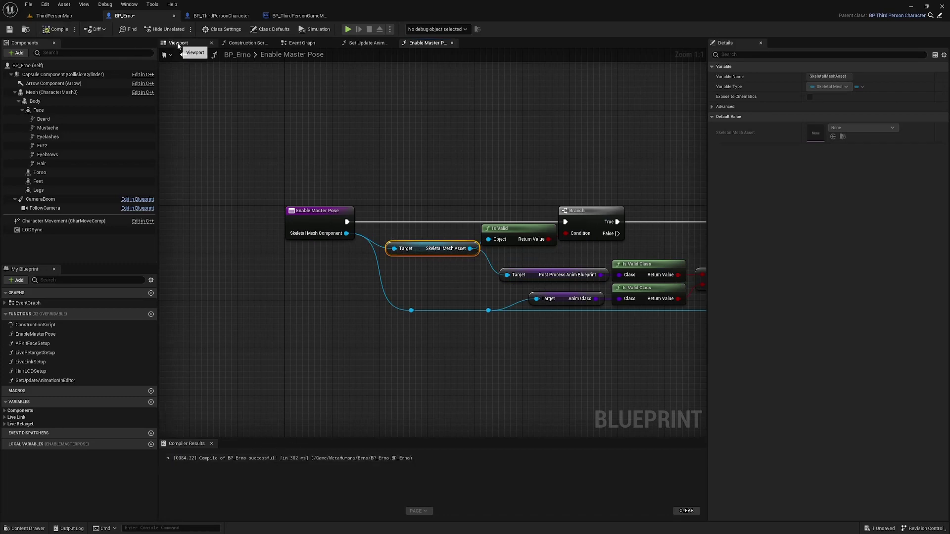
# Step: Reset the Body component's Z location and Z rotation to 0
pyautogui.click(44, 102)
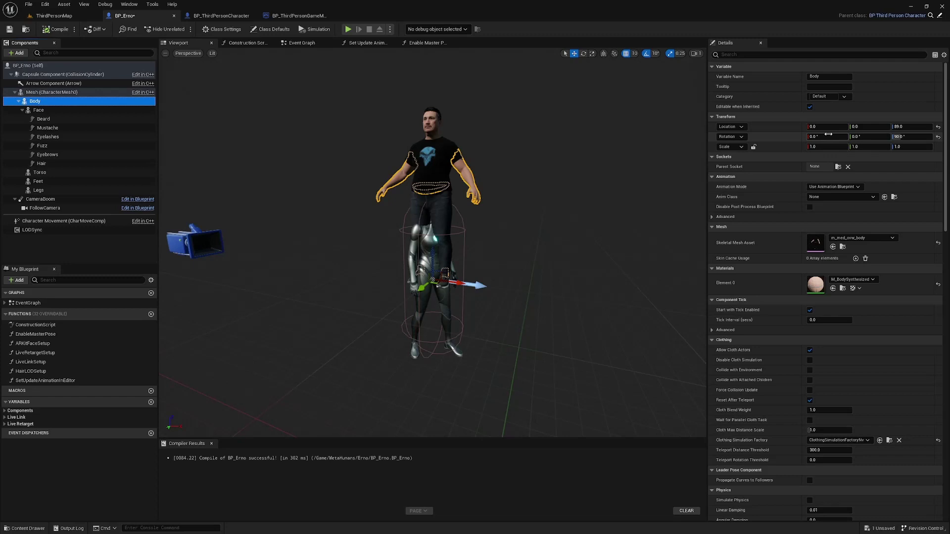
pyautogui.click(938, 127)
pyautogui.click(938, 138)
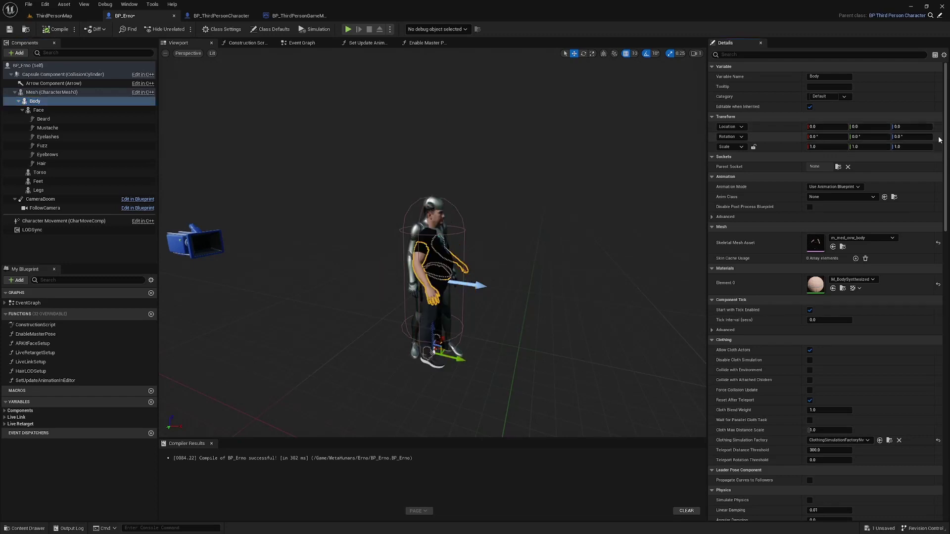
# Step: Hide the Quinn Mesh and set its anim tick option to Always Tick Pose and Refresh Bones
pyautogui.click(414, 310)
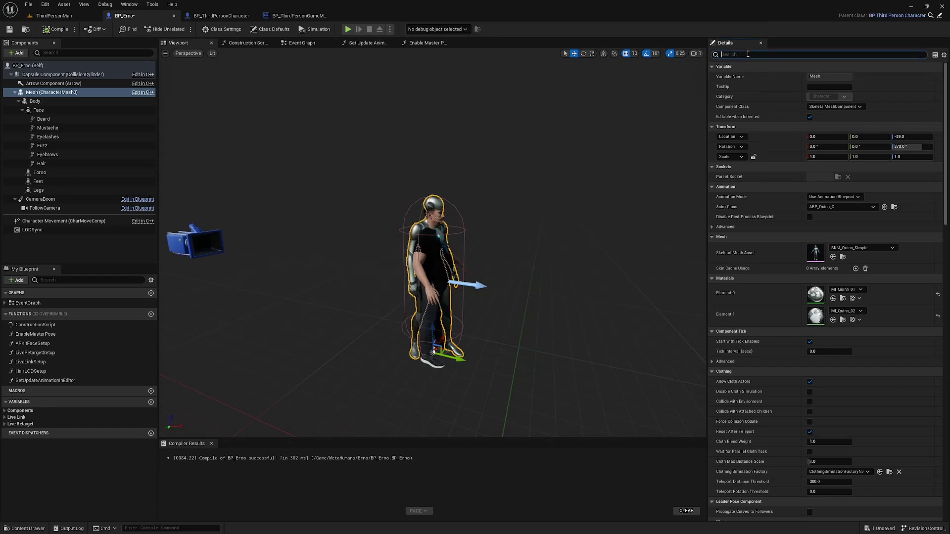
pyautogui.click(745, 56)
pyautogui.write('vis')
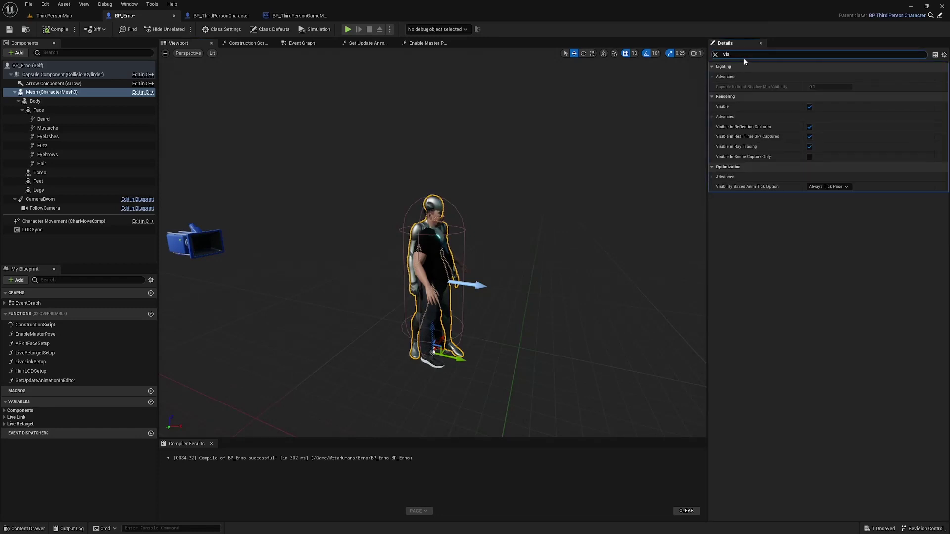
pyautogui.click(809, 108)
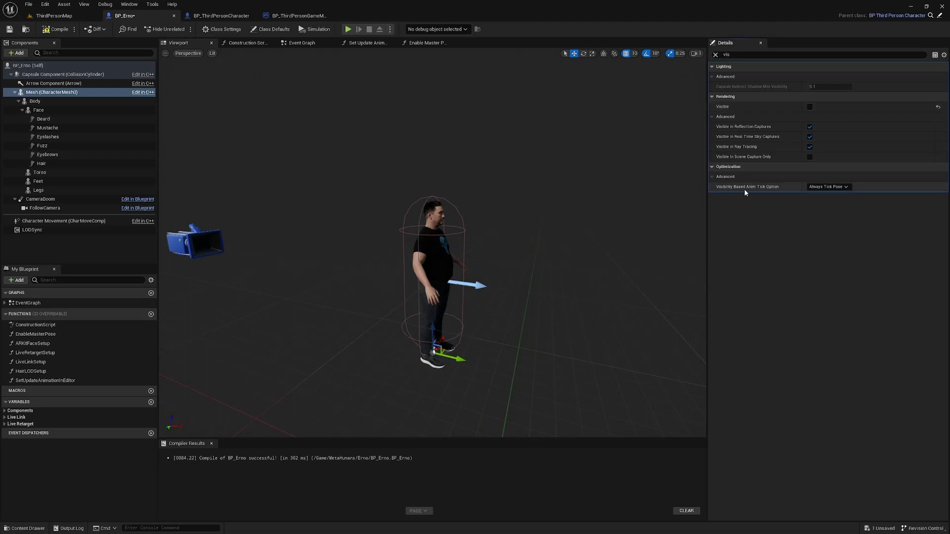
pyautogui.click(828, 188)
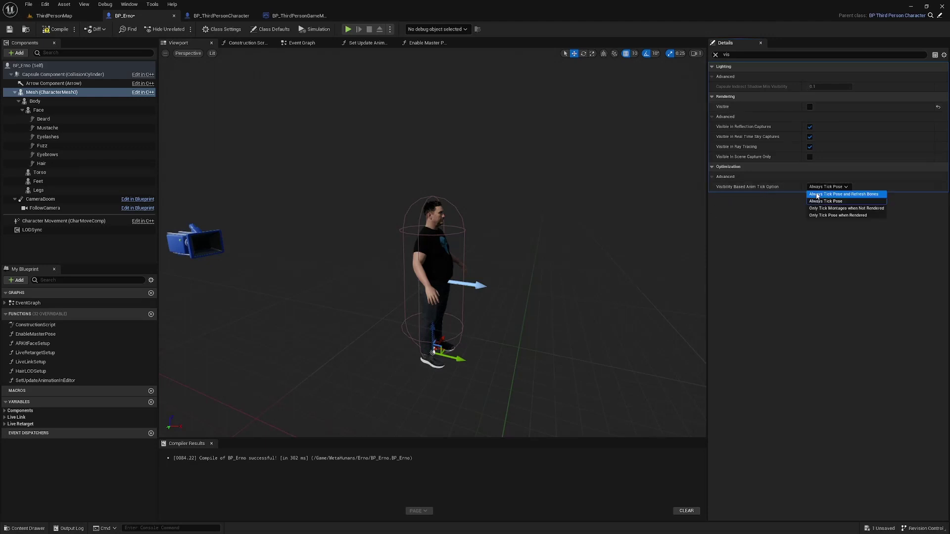
pyautogui.click(851, 194)
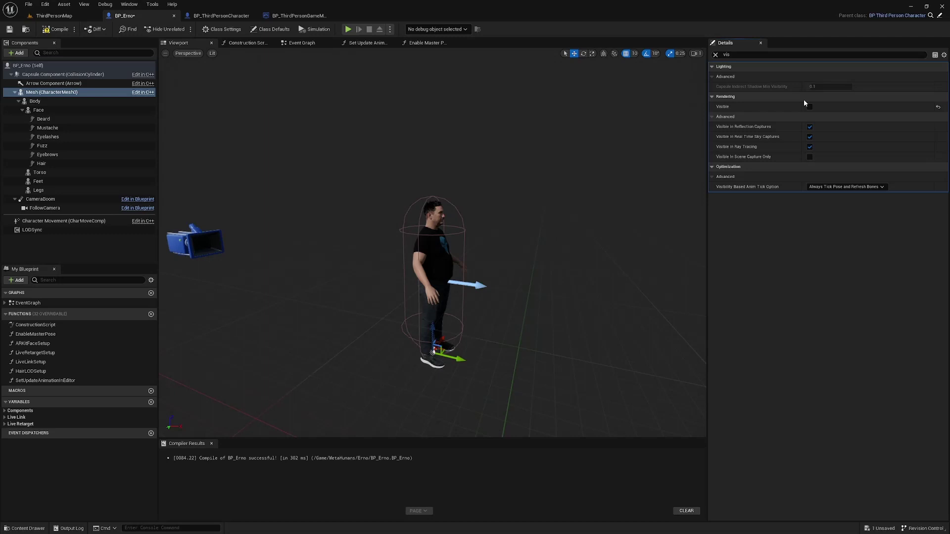
pyautogui.click(715, 55)
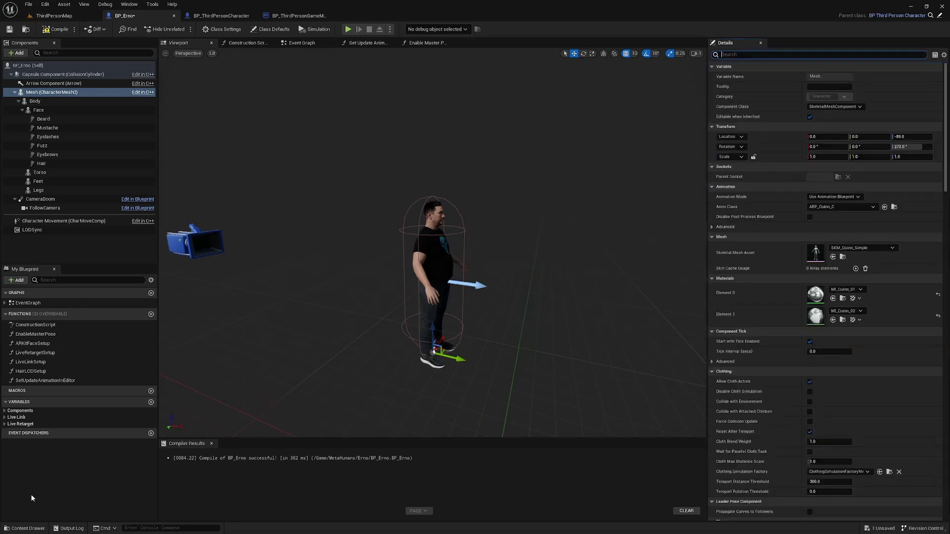
# Step: Make BP_Erno's UseLiveRetargetMode variable default to on
pyautogui.click(5, 425)
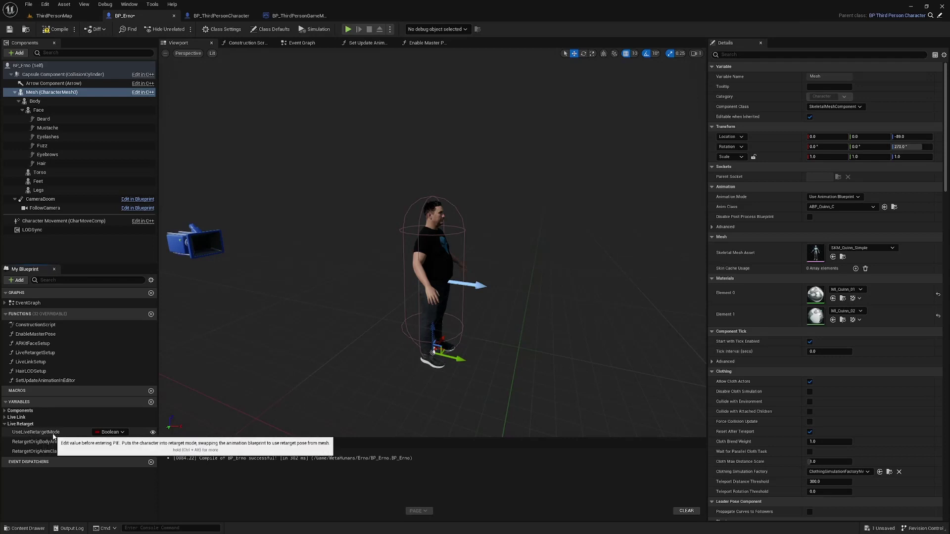
pyautogui.click(30, 433)
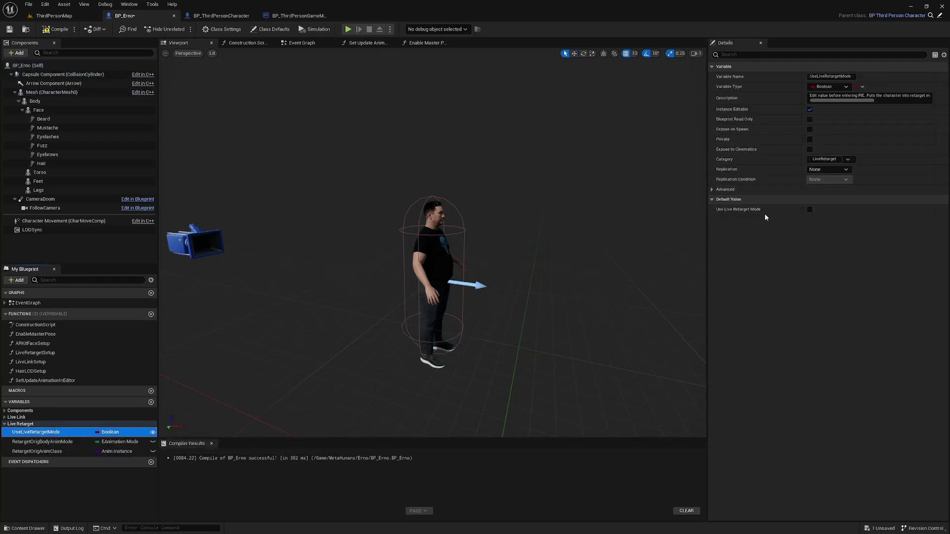
pyautogui.click(809, 210)
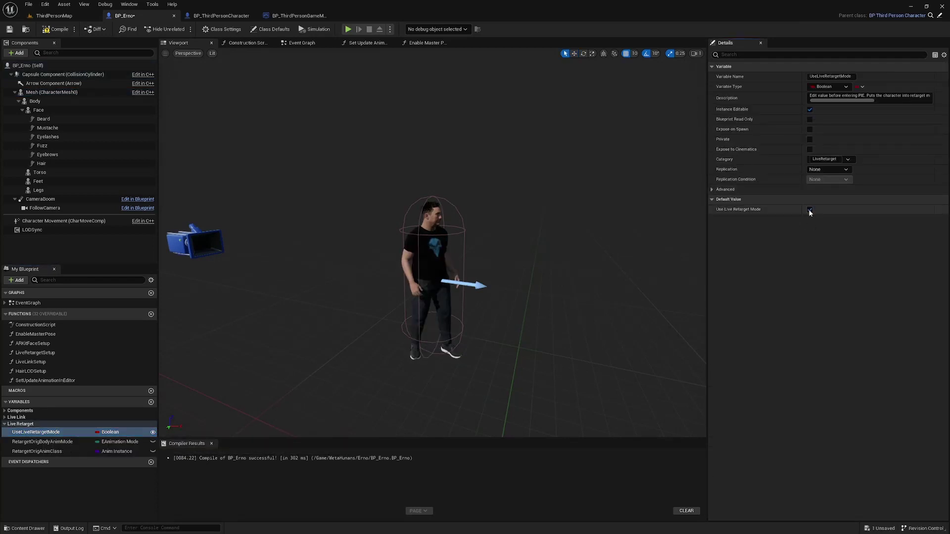
# Step: Find RTG_metahuman_base_skel_AnimBP in the Content Browser from the Live Retarget Setup graph
pyautogui.doubleClick(47, 353)
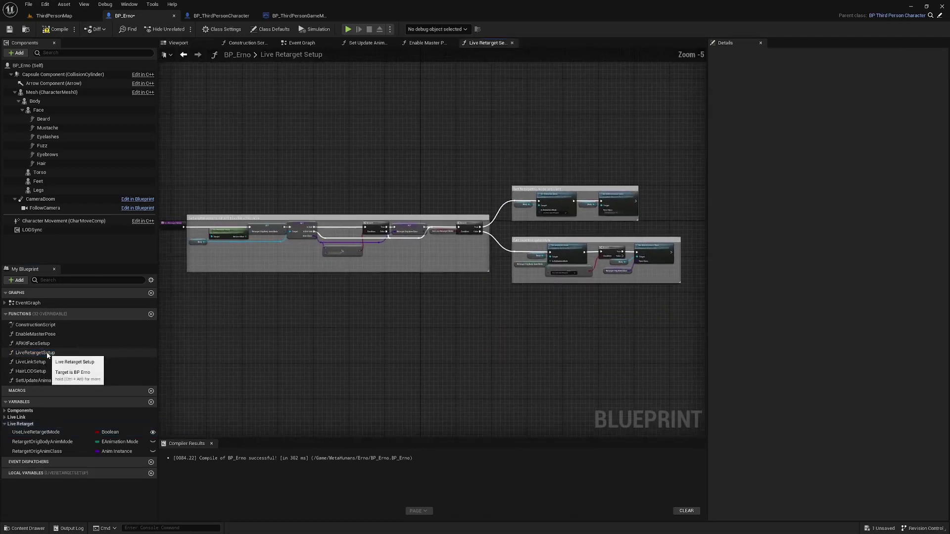
pyautogui.scroll(5, 355, 262)
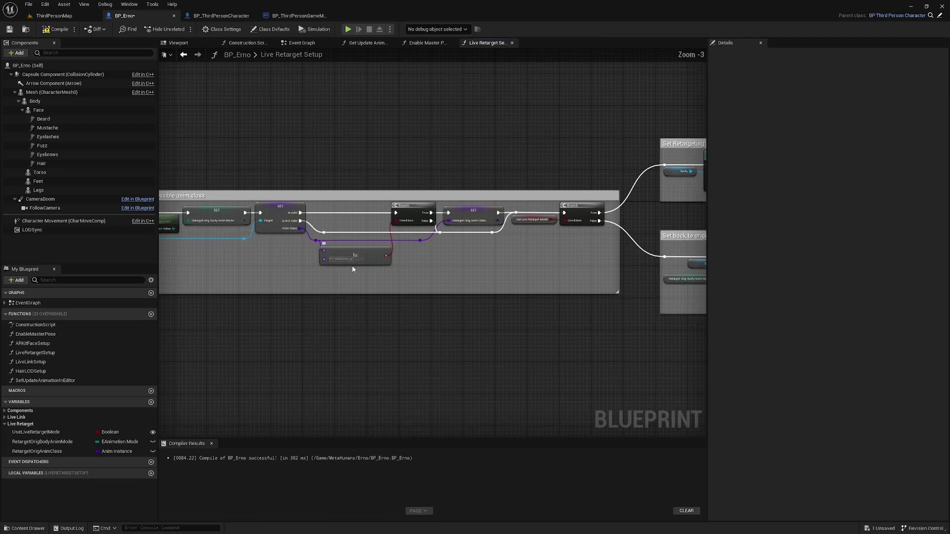
pyautogui.click(366, 256)
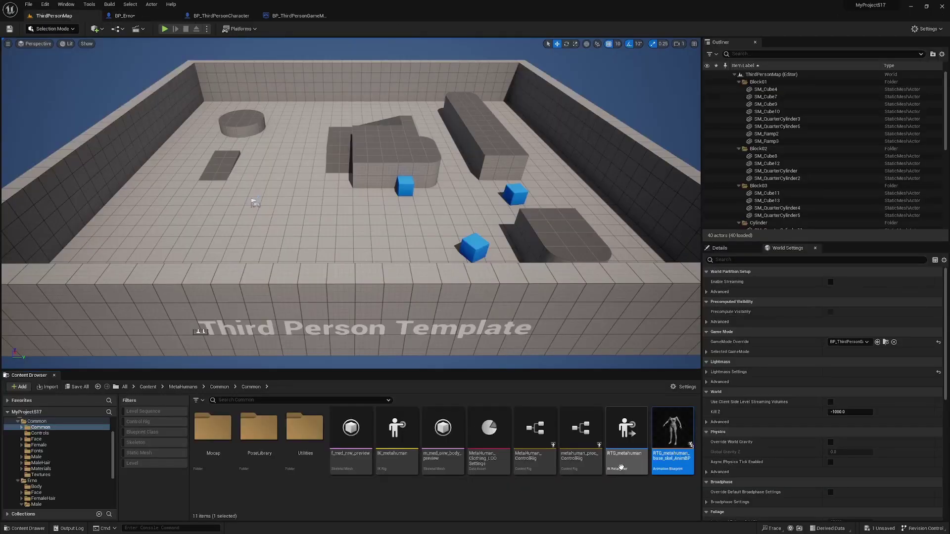
# Step: Open RTG_metahuman_base_skel_AnimBP's AnimGraph and browse to Retarget Pose From Mesh's RTG_metahuman retargeter
pyautogui.doubleClick(676, 430)
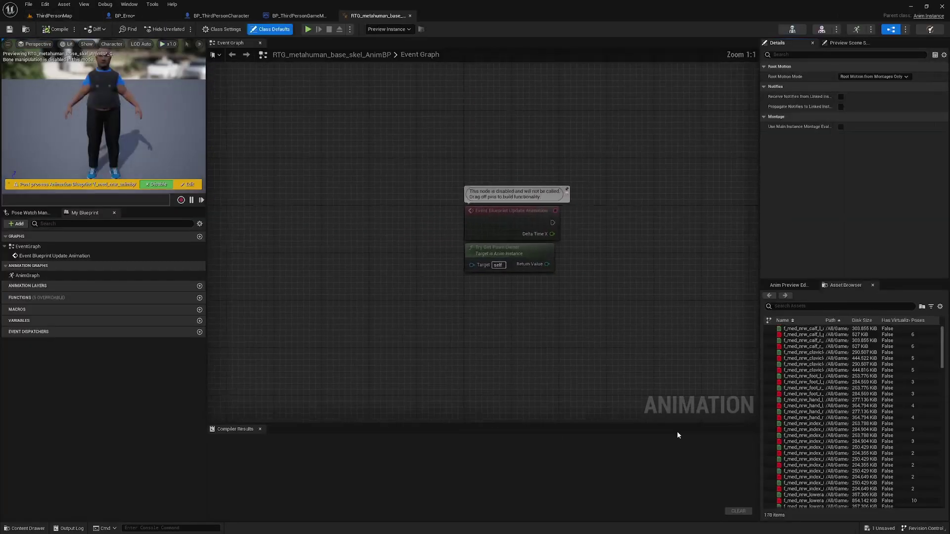
pyautogui.doubleClick(27, 276)
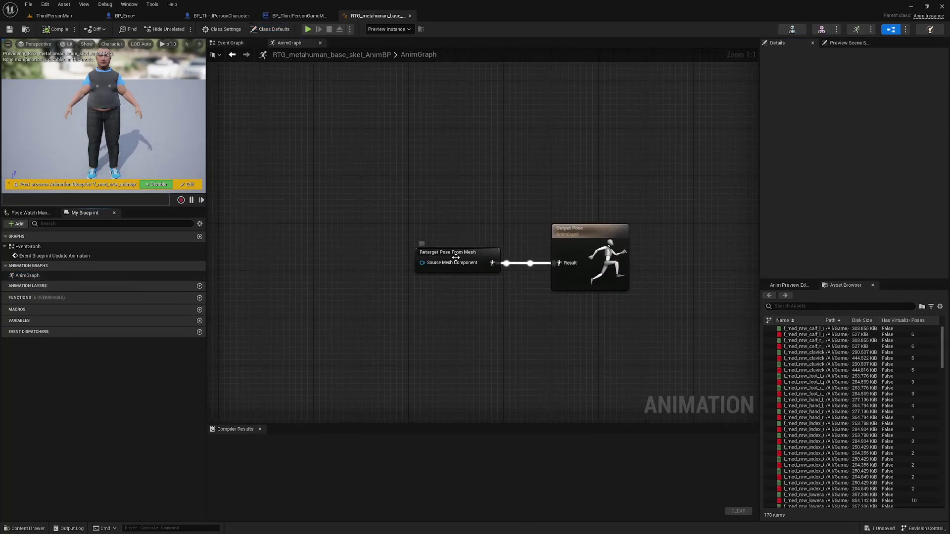
pyautogui.click(455, 269)
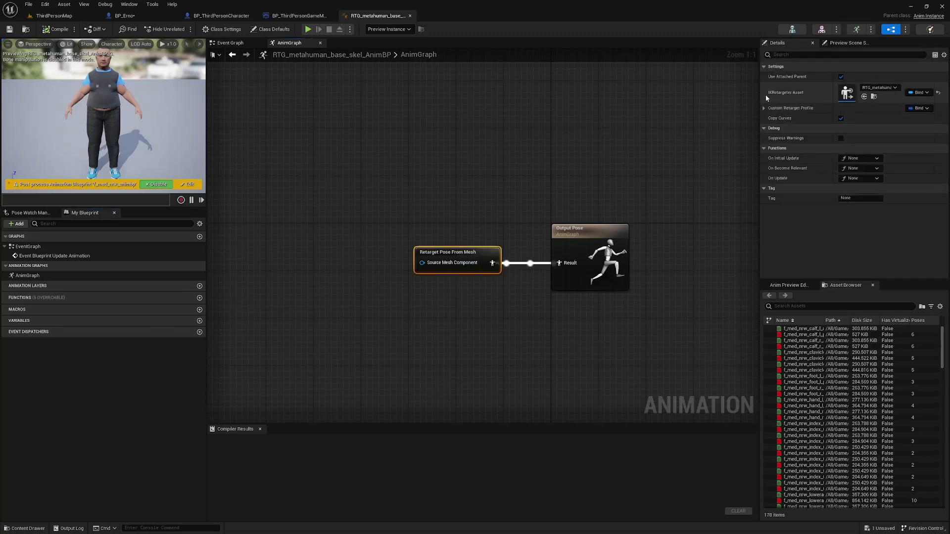
pyautogui.click(874, 98)
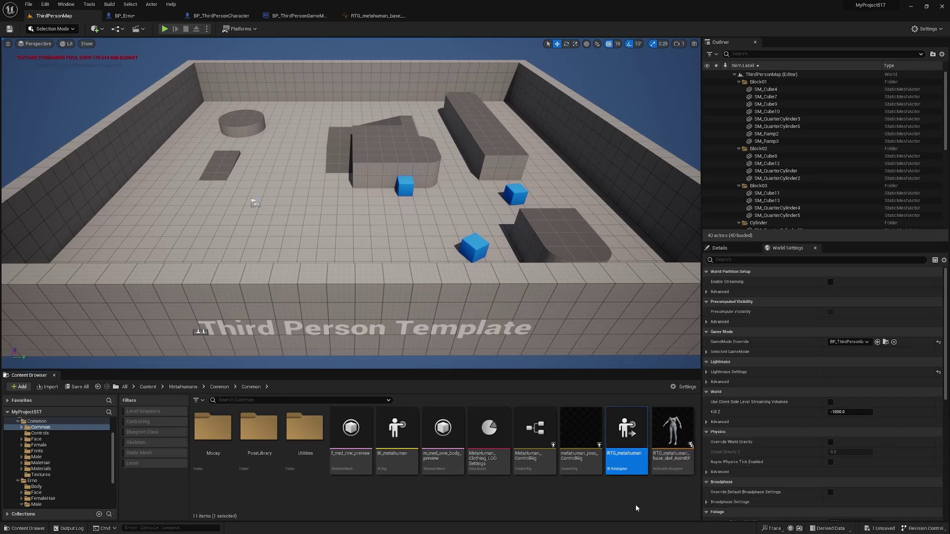
# Step: Duplicate RTG_metahuman with Ctrl+D to create RTG_metahuman1 in MetaHumans/Common/Common
pyautogui.hotkey('ctrl', 'd')
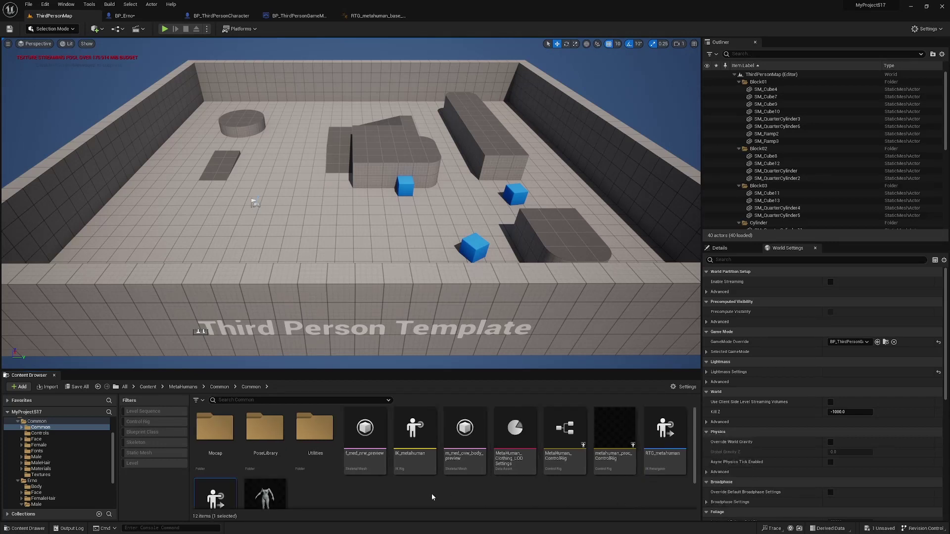
pyautogui.scroll(-1, 364, 496)
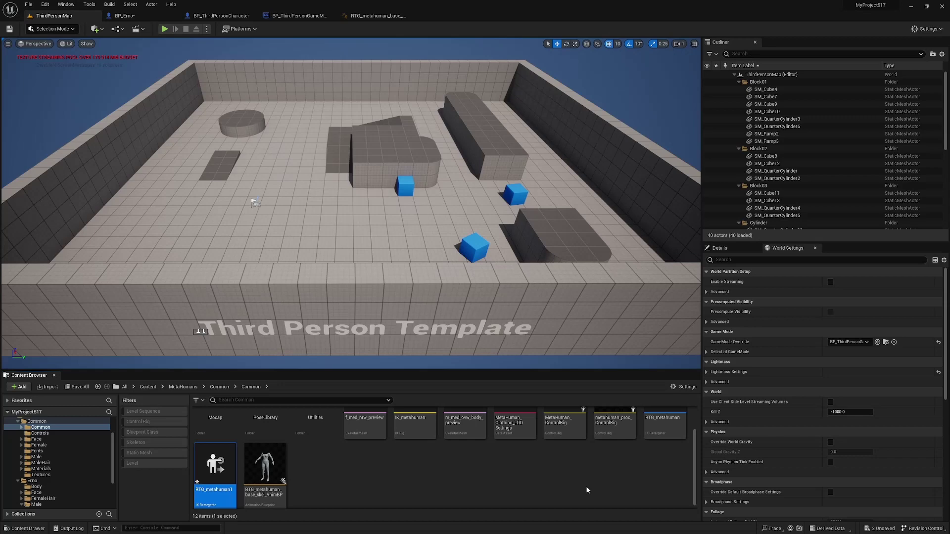
pyautogui.scroll(1, 667, 428)
pyautogui.scroll(-1, 668, 435)
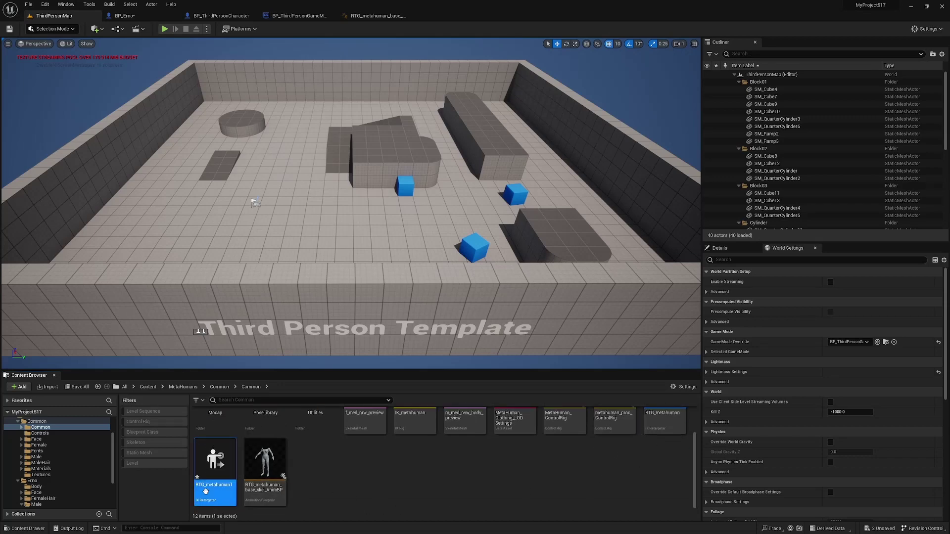
# Step: Open RTG_metahuman1; choose IK_Mannequin source, SKM_Quinn source preview, m_med_ovw_body_preview target preview
pyautogui.doubleClick(223, 486)
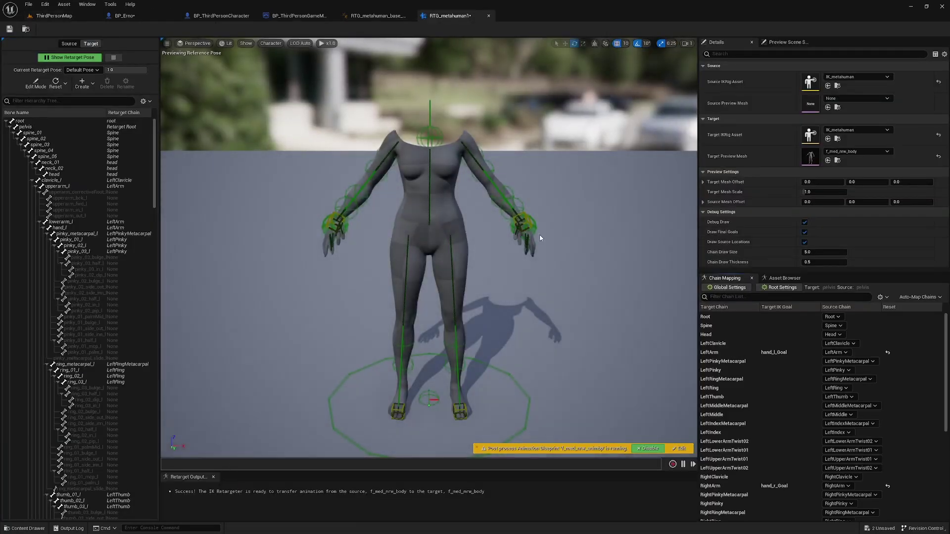
pyautogui.click(859, 76)
pyautogui.click(871, 180)
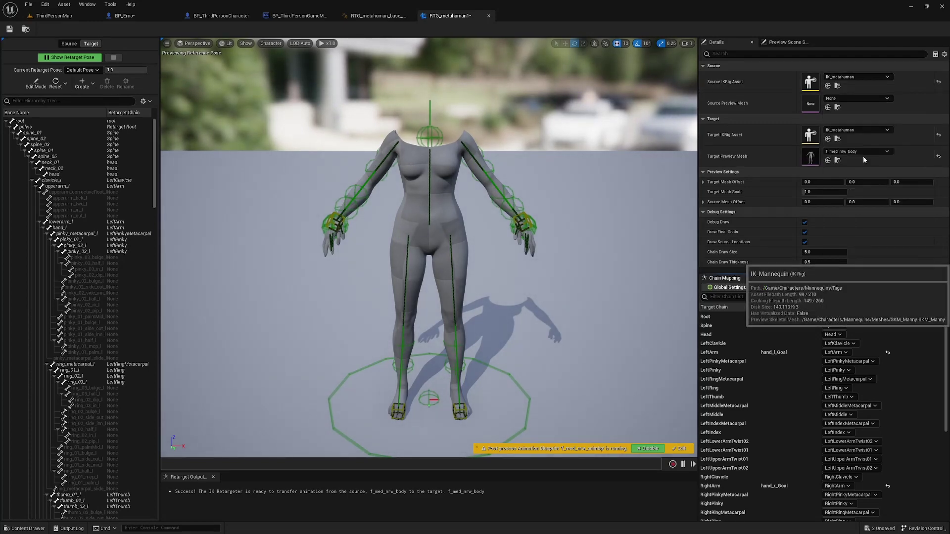
pyautogui.click(850, 96)
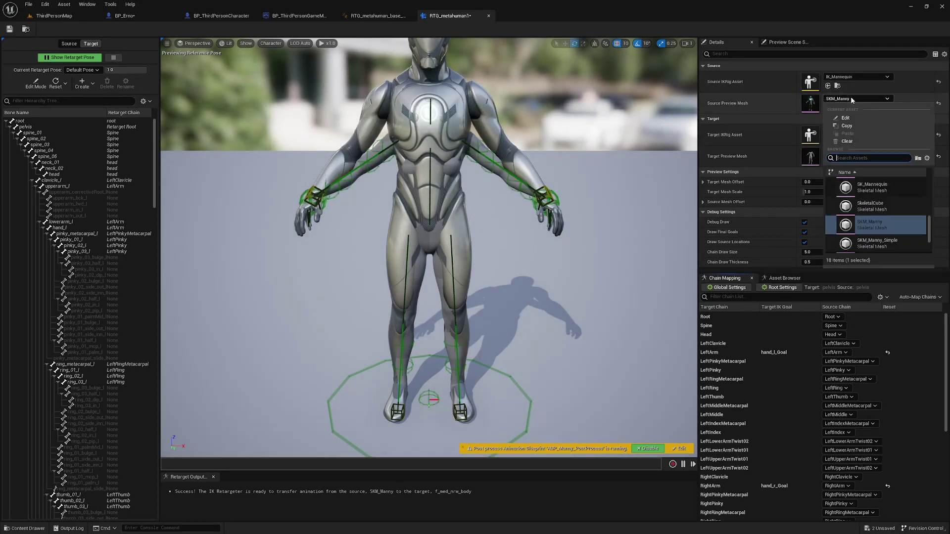
pyautogui.click(888, 236)
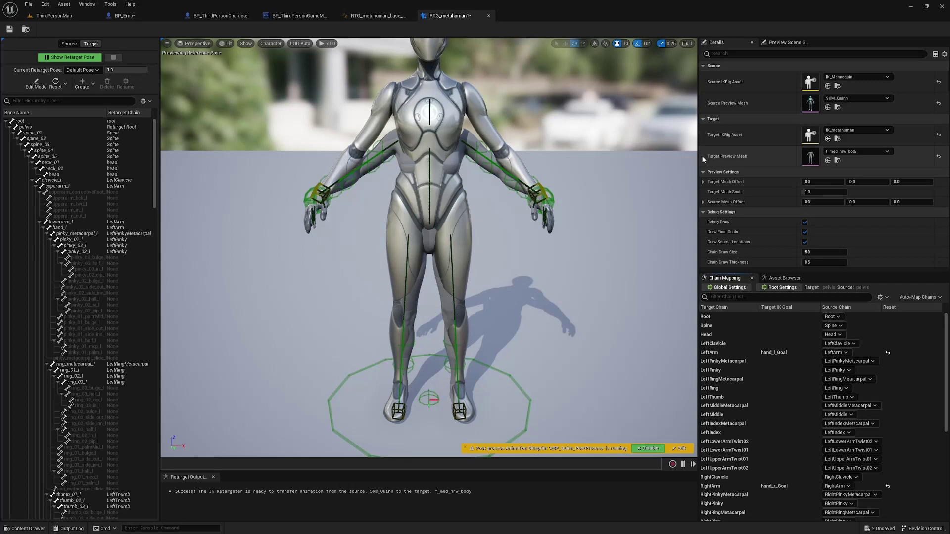
pyautogui.click(837, 152)
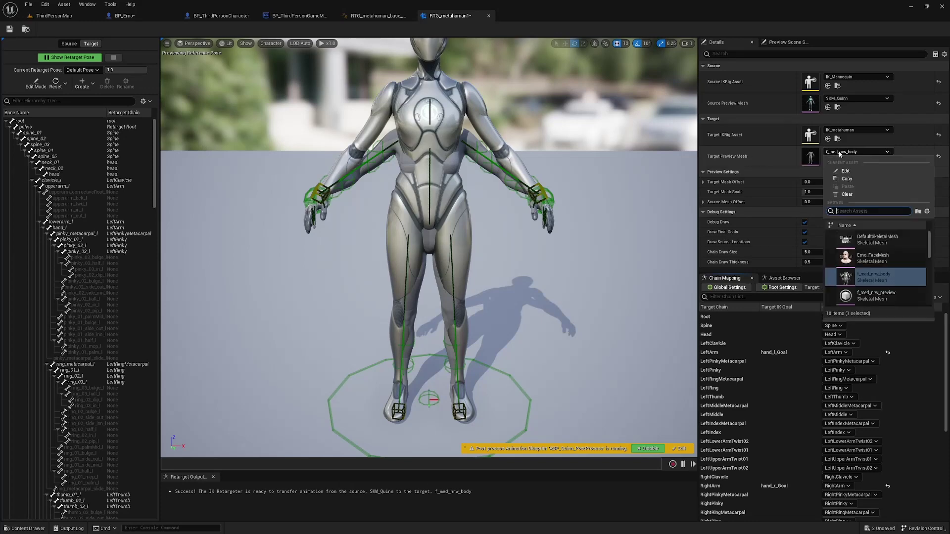
pyautogui.scroll(-1, 918, 248)
pyautogui.scroll(-3, 909, 269)
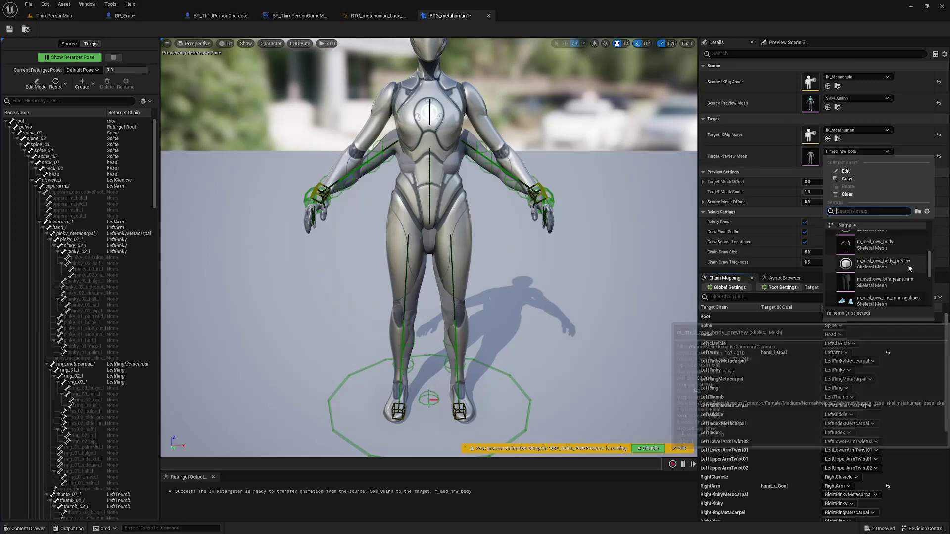
pyautogui.moveTo(856, 266)
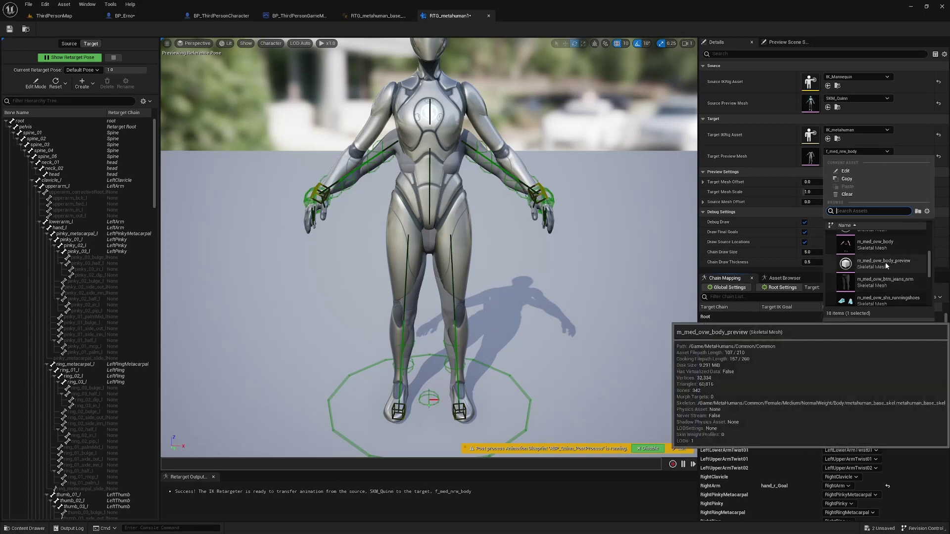
pyautogui.click(896, 260)
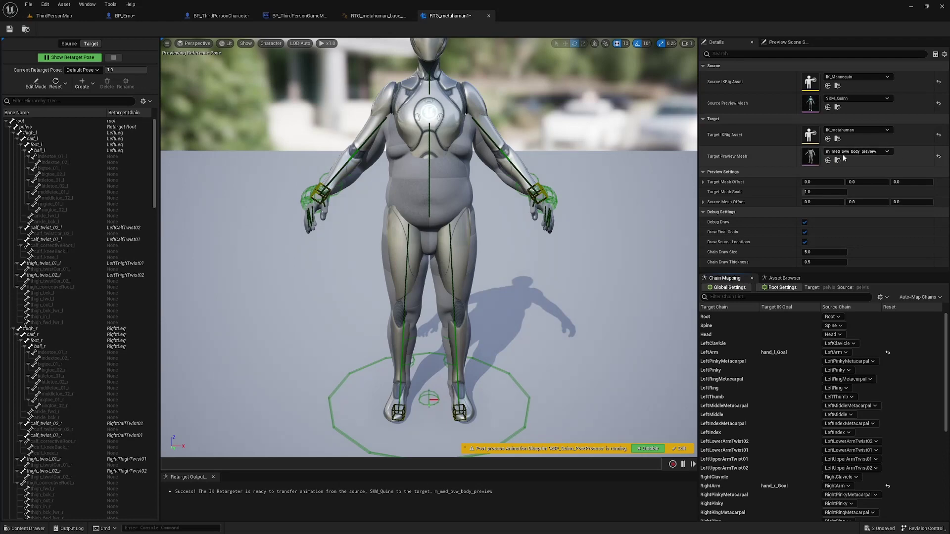
# Step: Browse MetaHumans > Erno > Male > Medium > OverWeight > Body to find its mesh, then return to RTG_metahuman1
pyautogui.click(52, 15)
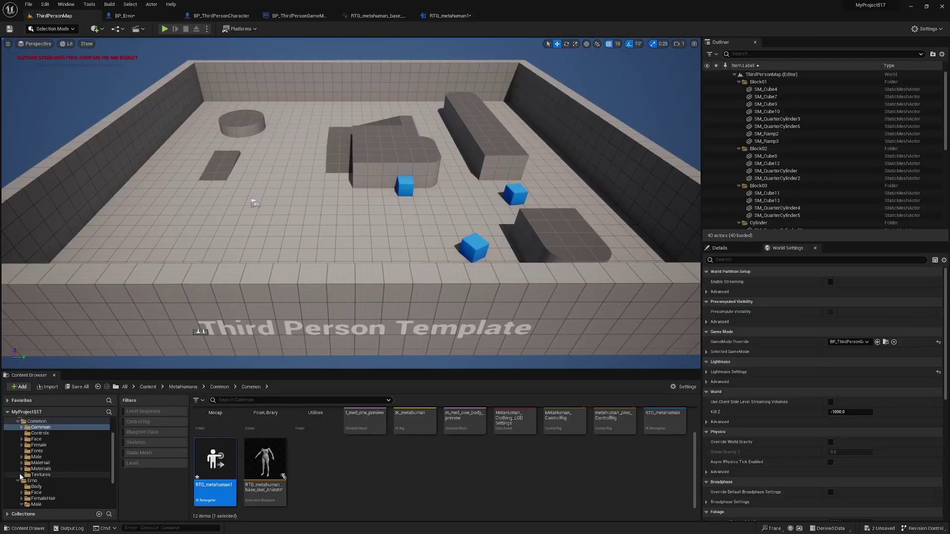
pyautogui.scroll(2, 43, 442)
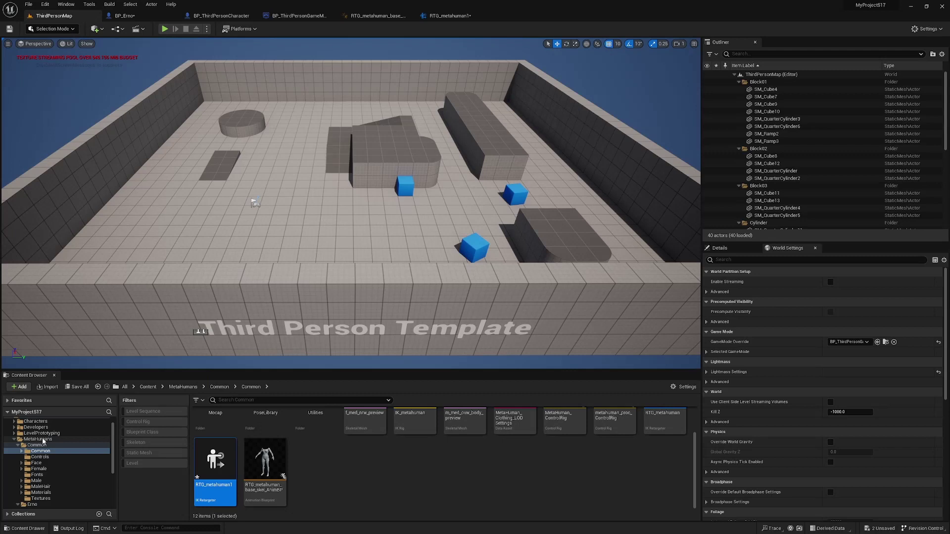
pyautogui.click(42, 439)
pyautogui.doubleClick(265, 435)
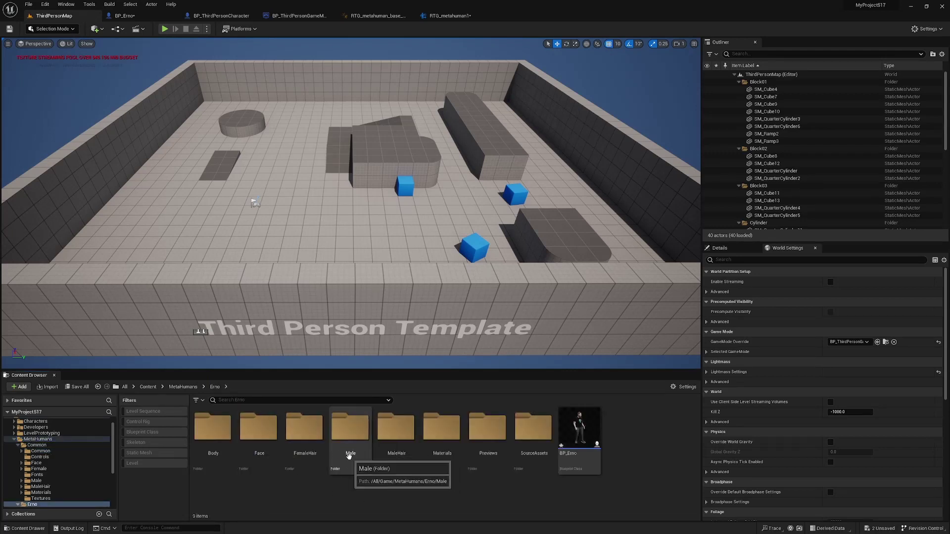
pyautogui.doubleClick(350, 435)
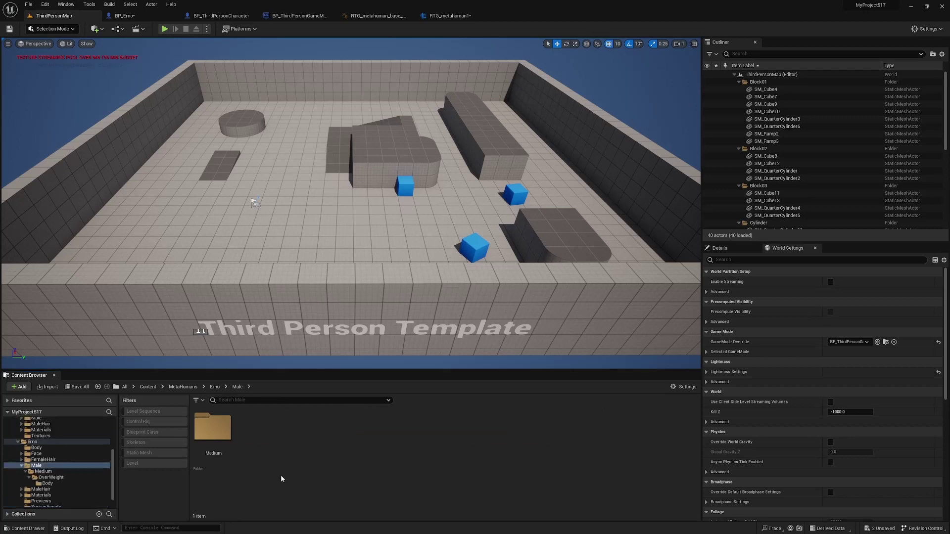
pyautogui.doubleClick(221, 433)
pyautogui.doubleClick(213, 429)
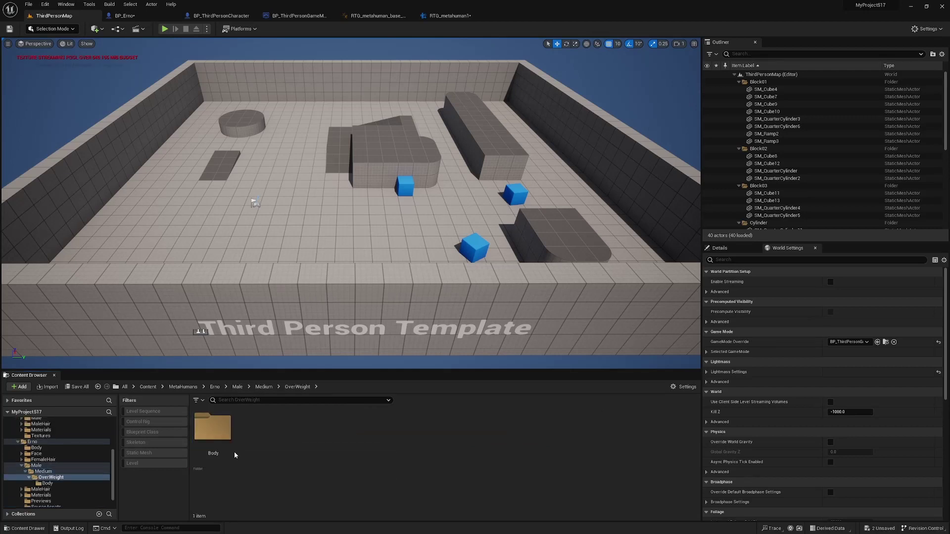
pyautogui.doubleClick(213, 429)
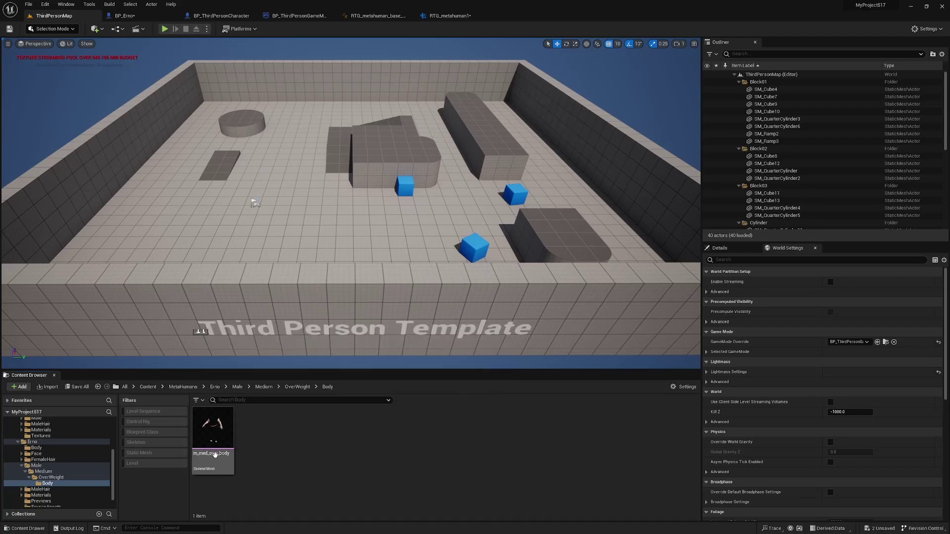
pyautogui.moveTo(213, 452)
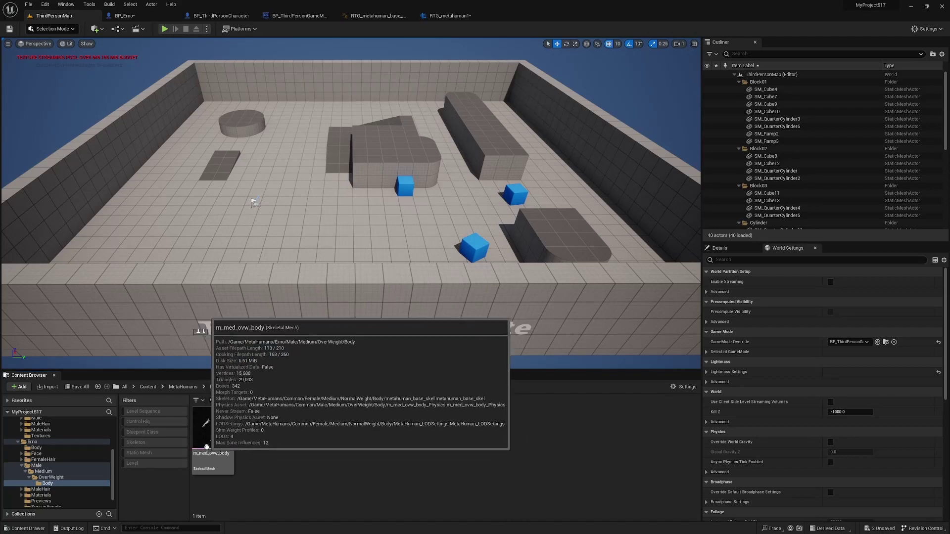
pyautogui.click(431, 16)
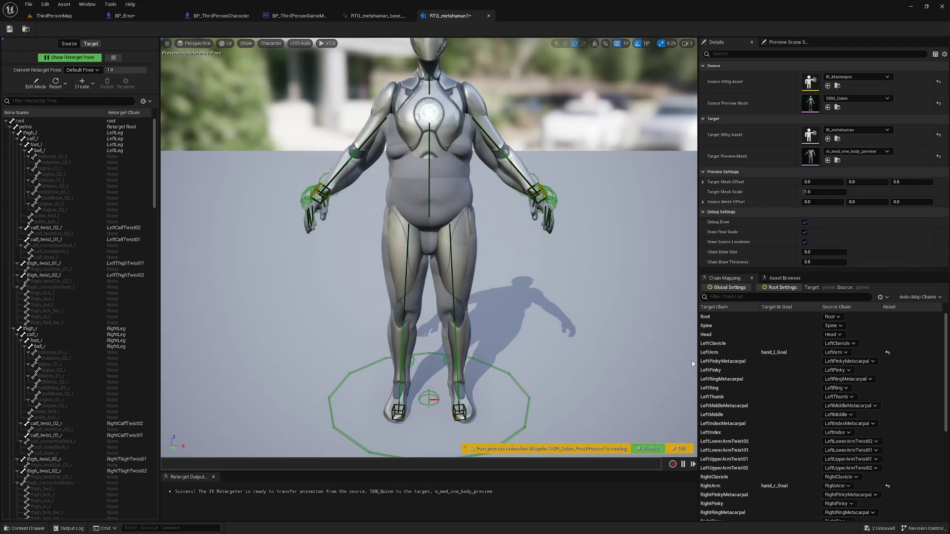
# Step: Drag Blend to Source down to 0.0 on the LeftArm and RightArm chains, then close RTG_metahuman1
pyautogui.click(771, 353)
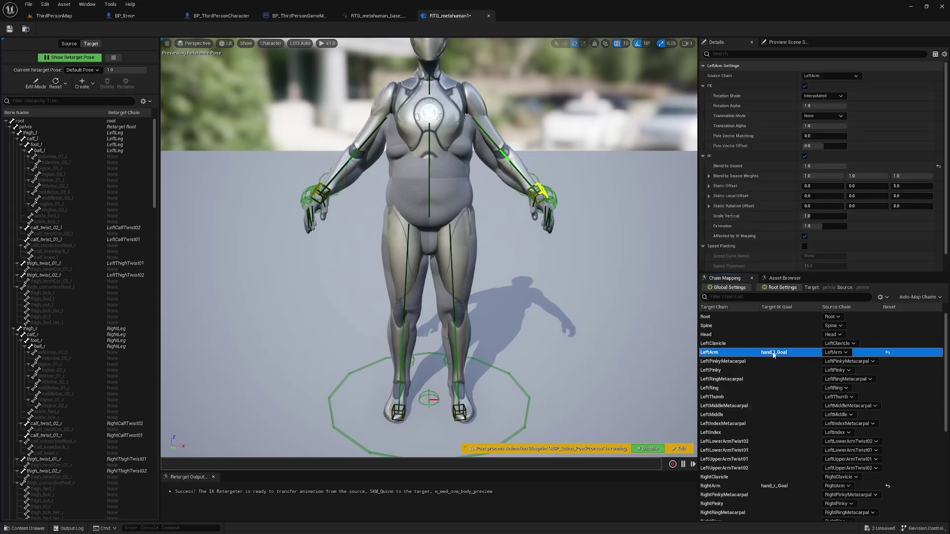
pyautogui.moveTo(826, 163); pyautogui.dragTo(802, 165)
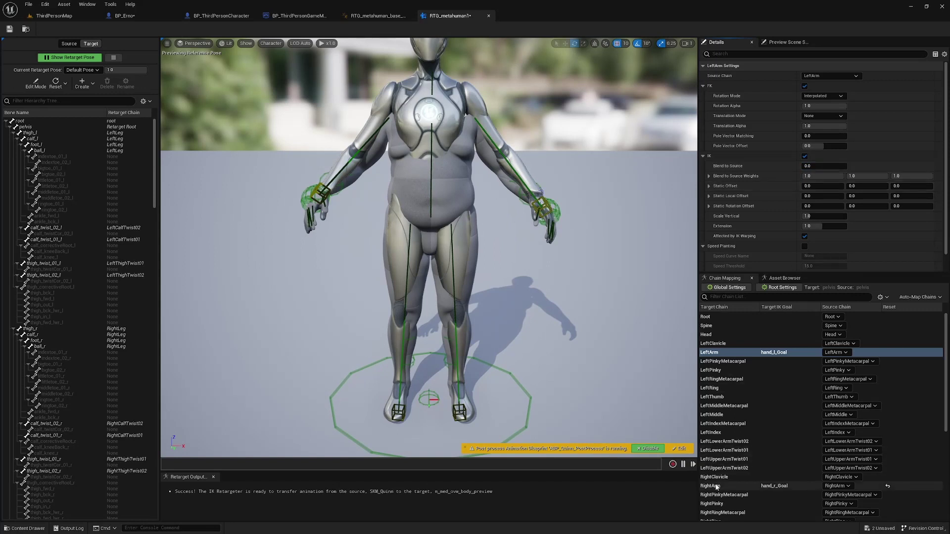
pyautogui.click(769, 486)
pyautogui.moveTo(825, 165); pyautogui.dragTo(802, 166)
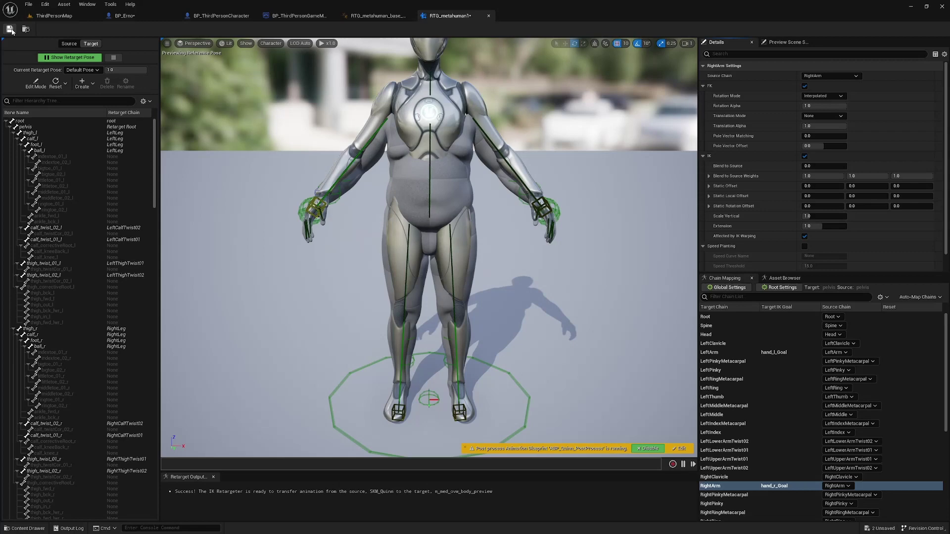
pyautogui.click(489, 16)
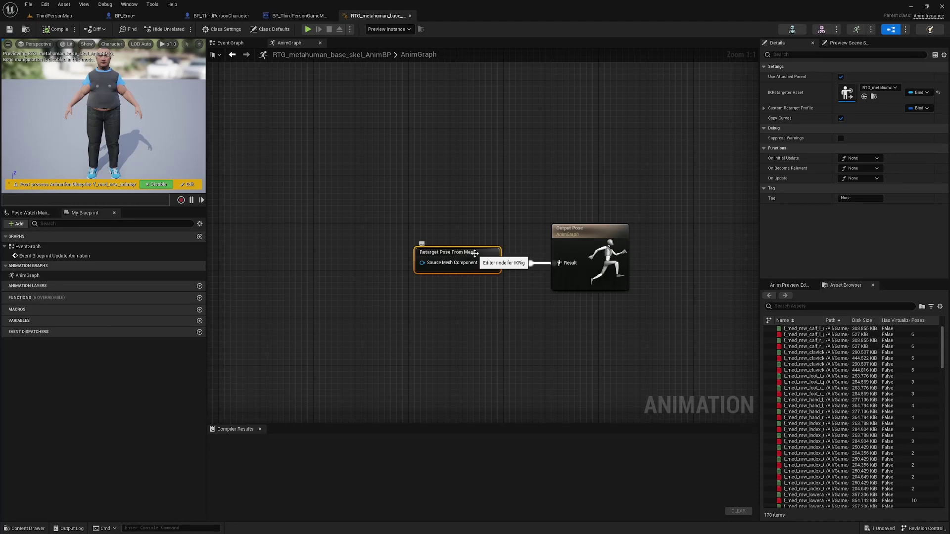
# Step: Set the AnimBP's IKRetargeter Asset to RTG_metahuman1, compile and close it, then switch to BP_Erno
pyautogui.click(883, 90)
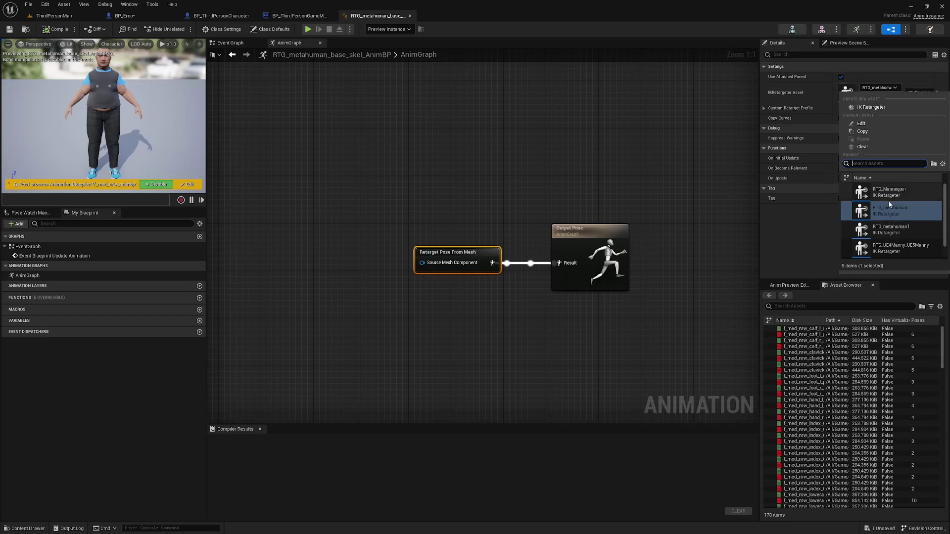
pyautogui.click(901, 227)
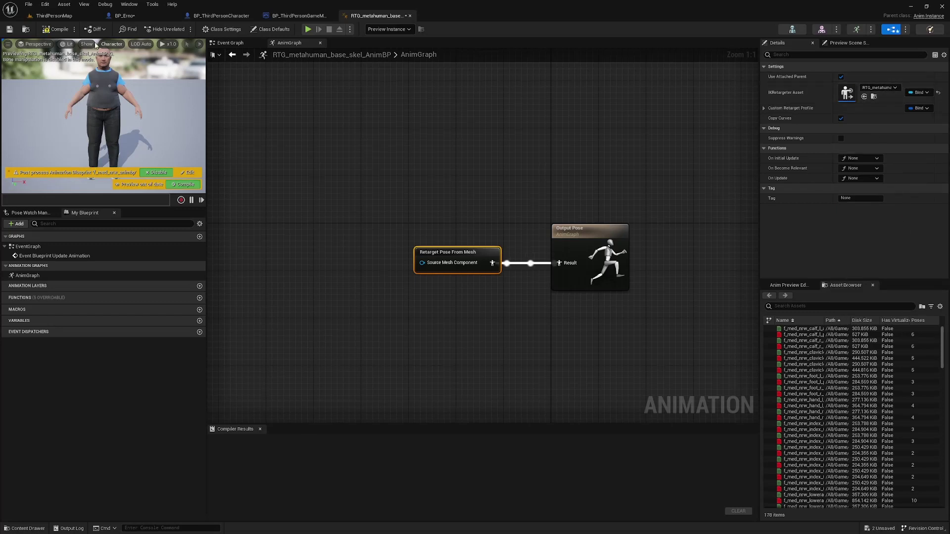
pyautogui.click(58, 29)
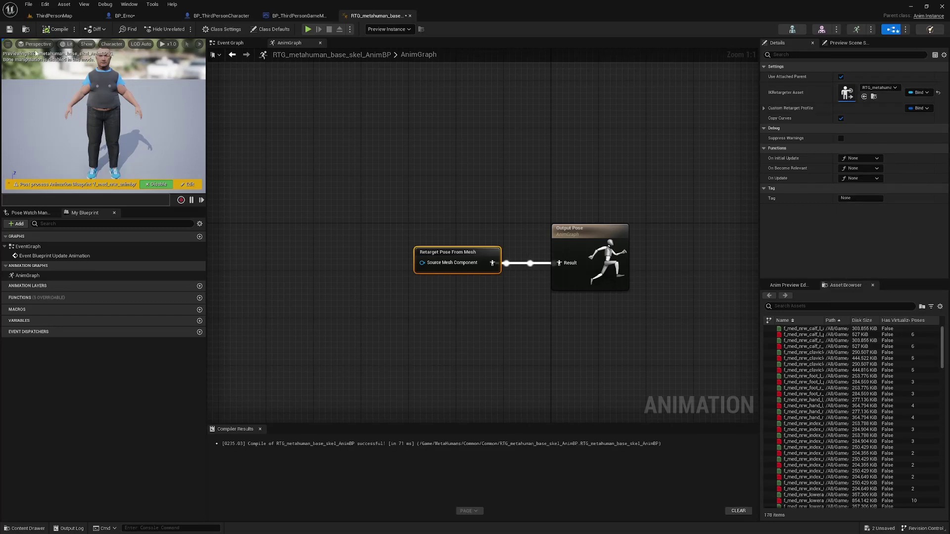
pyautogui.click(411, 16)
pyautogui.click(130, 16)
# Step: Show the BP_Erno character preview and save the blueprint
pyautogui.click(143, 52)
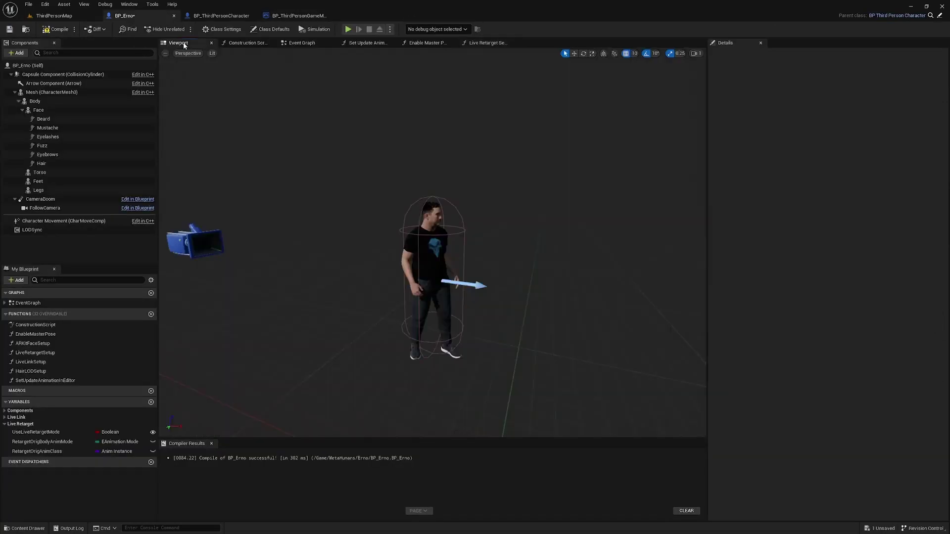
pyautogui.click(8, 31)
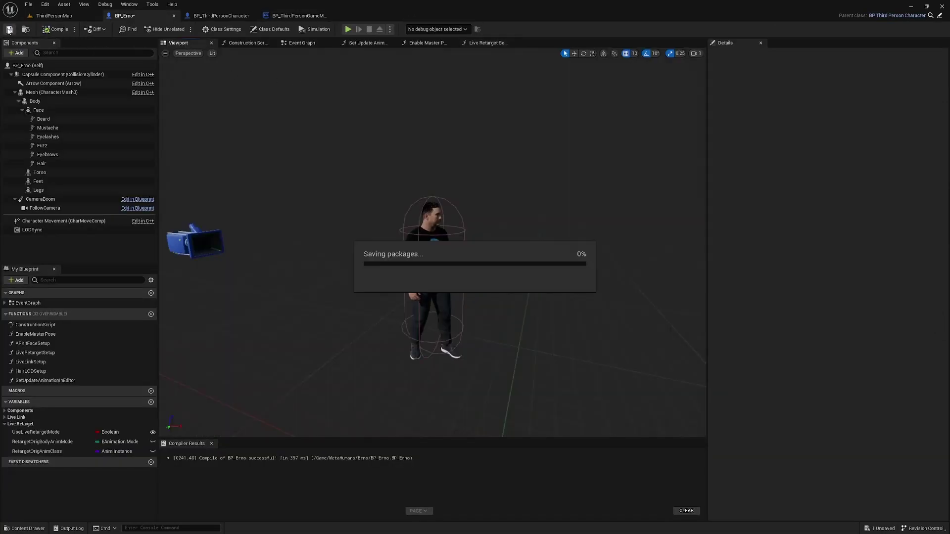
pyautogui.moveTo(387, 245)
pyautogui.mouseDown()
pyautogui.moveTo(396, 257)
pyautogui.moveTo(387, 246)
pyautogui.mouseUp()
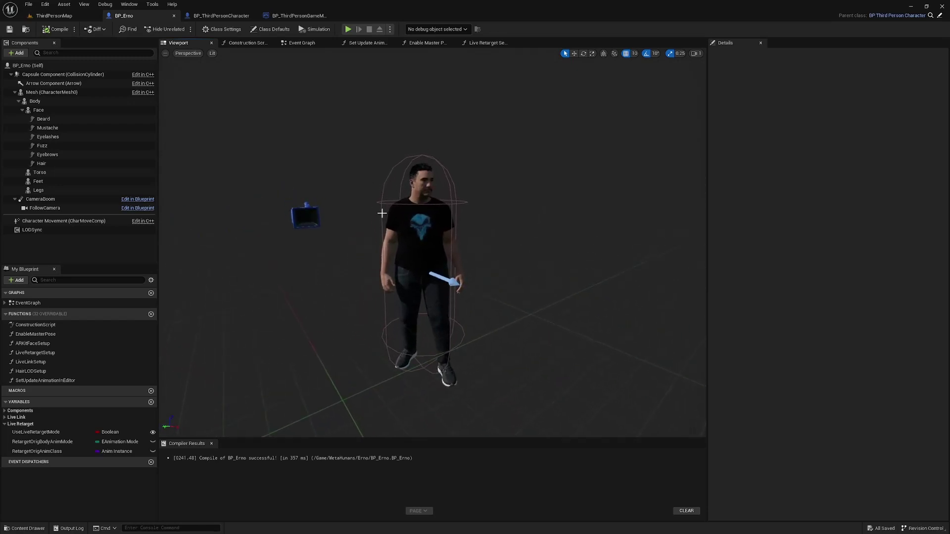
# Step: Set the LODSync component's Forced LOD to 1, then compile and save BP_Erno
pyautogui.click(38, 230)
pyautogui.click(826, 157)
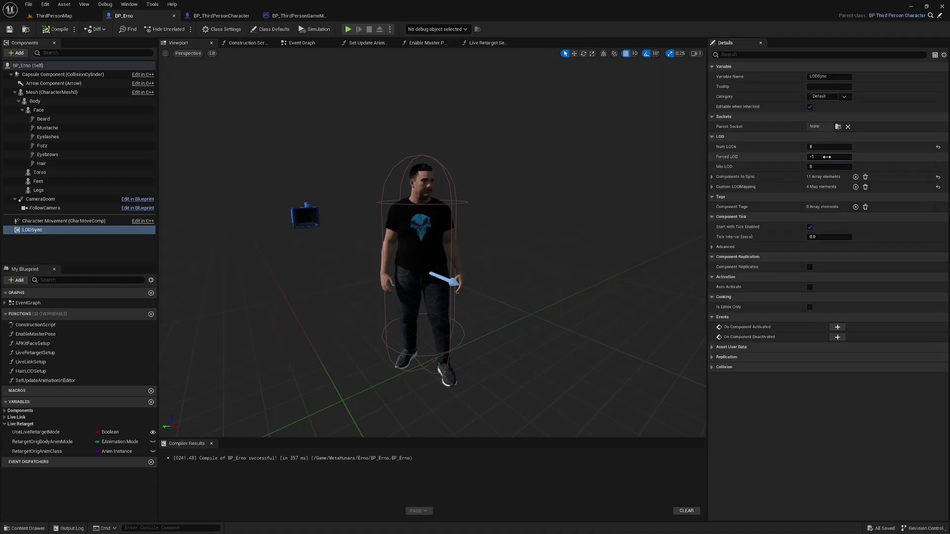
pyautogui.write('1')
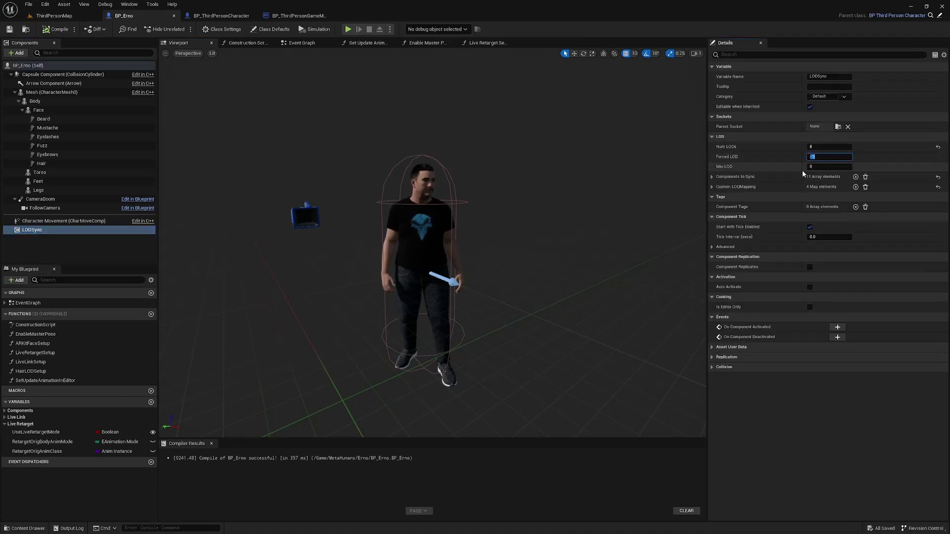
pyautogui.click(50, 30)
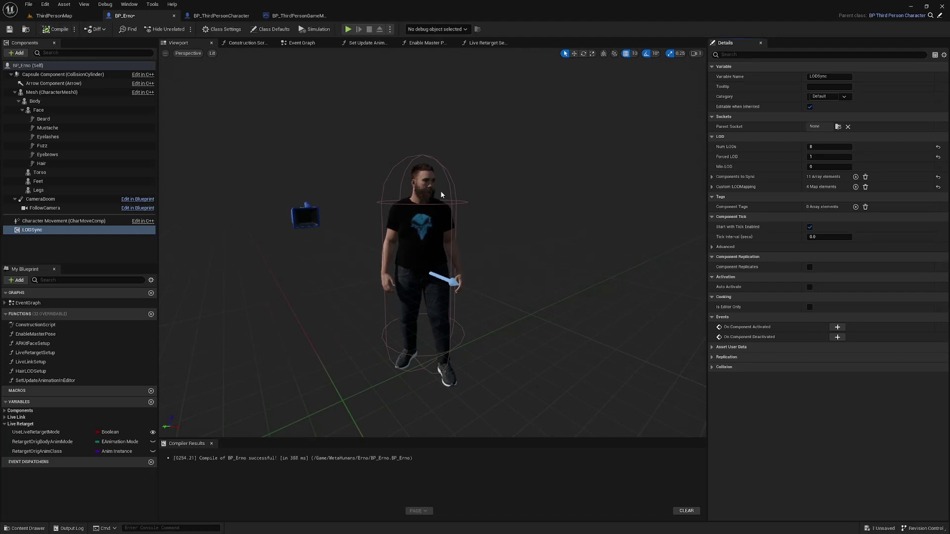
pyautogui.click(8, 31)
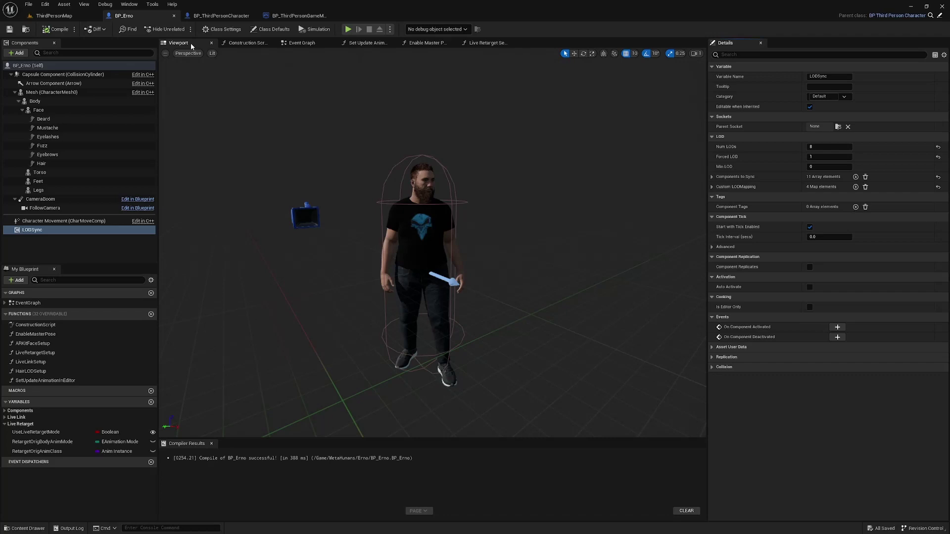
# Step: Select and copy the input node groups in BP_ThirdPersonCharacter's Event Graph
pyautogui.click(211, 16)
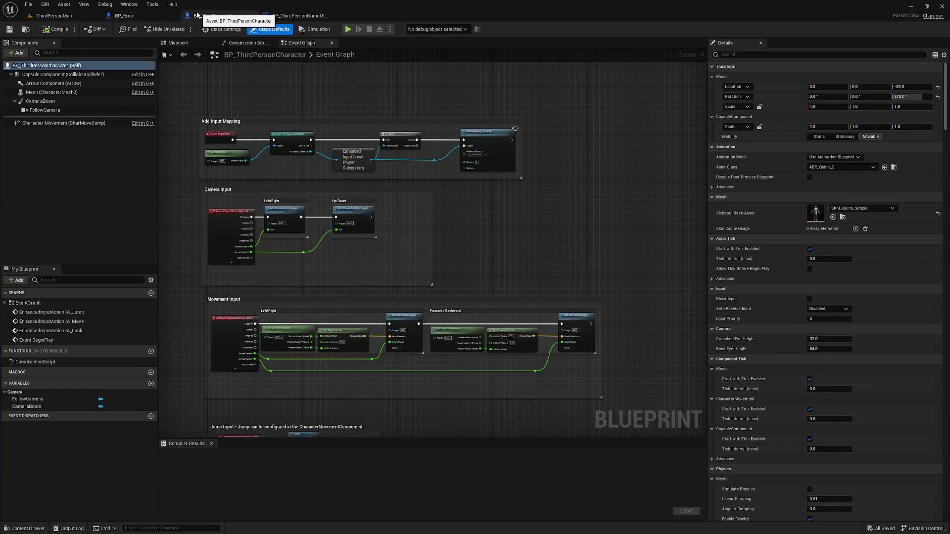
pyautogui.scroll(-2, 395, 100)
pyautogui.moveTo(553, 286); pyautogui.dragTo(303, 106)
pyautogui.scroll(5, 308, 106)
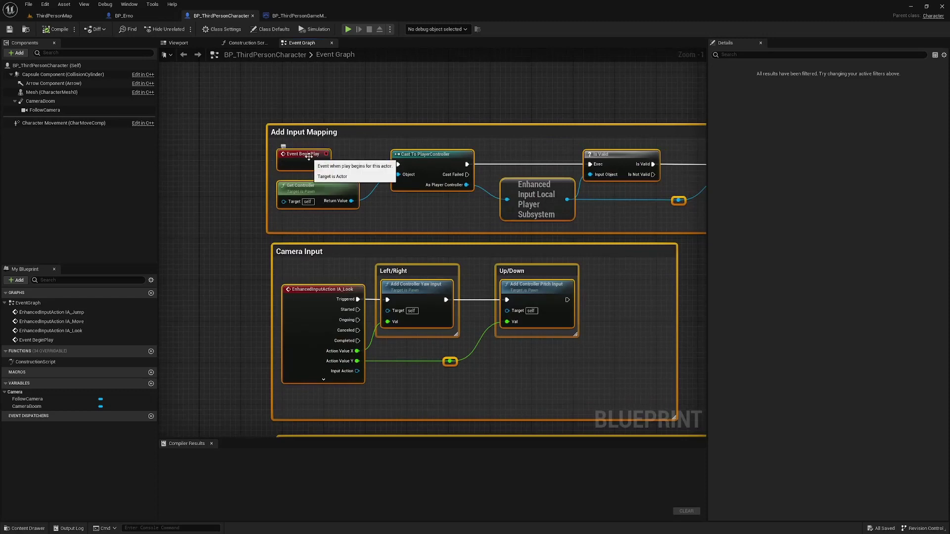
pyautogui.keyDown('ctrl'); pyautogui.click(313, 157); pyautogui.keyUp('ctrl')
pyautogui.scroll(-5, 267, 132)
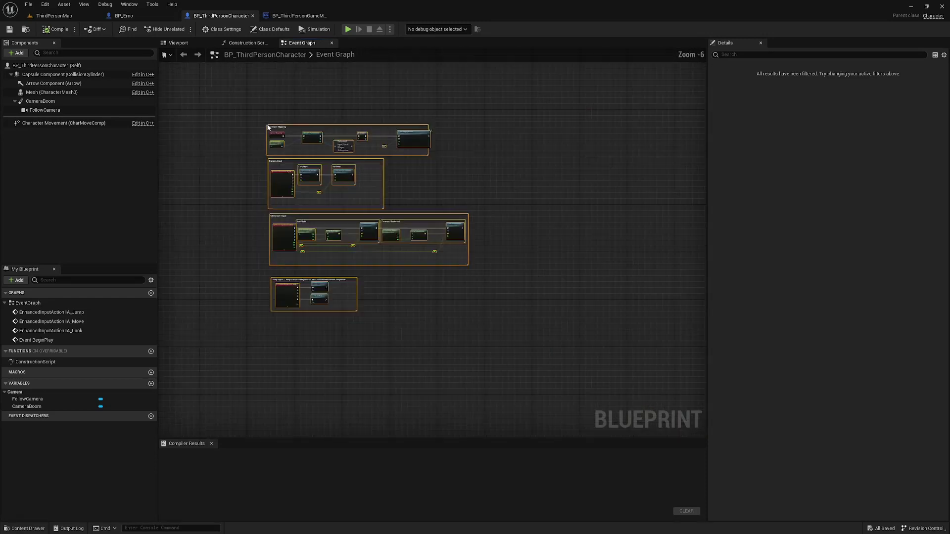
# Step: Paste the copied input node groups into empty space in BP_Erno's Event Graph
pyautogui.click(142, 15)
pyautogui.click(306, 43)
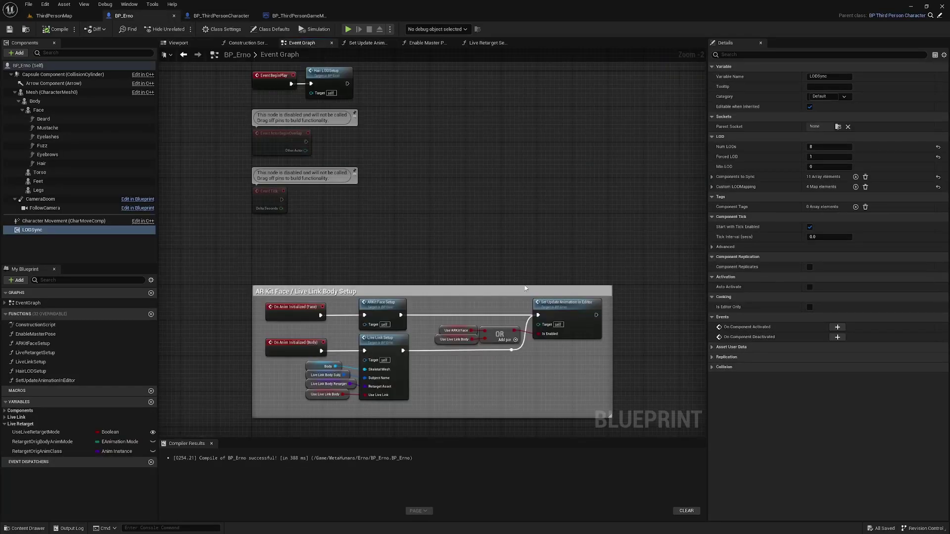
pyautogui.moveTo(525, 288); pyautogui.dragTo(517, 75, button='right')
pyautogui.hotkey('ctrl', 'v')
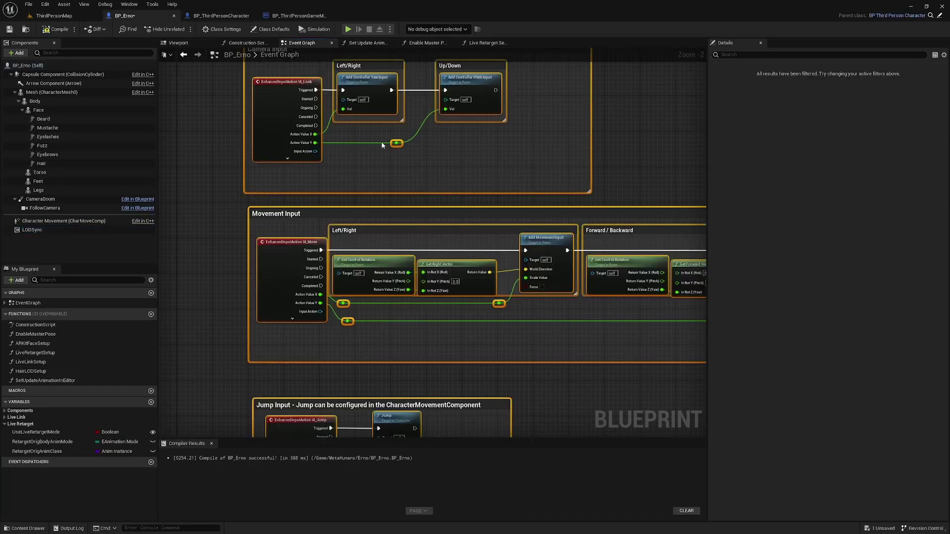
pyautogui.moveTo(382, 145); pyautogui.dragTo(452, 407, button='right')
pyautogui.moveTo(446, 212); pyautogui.dragTo(388, 346, button='right')
# Step: Move Event BeginPlay and Hair LOD Setup into the Add Input Mapping group before Cast To PlayerController
pyautogui.moveTo(420, 61); pyautogui.dragTo(422, 214, button='right')
pyautogui.moveTo(373, 155); pyautogui.dragTo(374, 202, button='right')
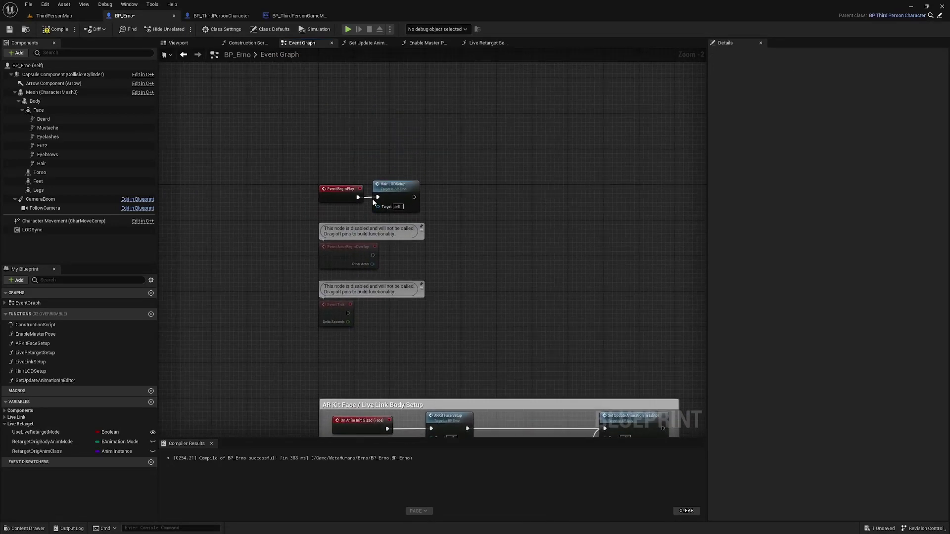
pyautogui.moveTo(395, 188); pyautogui.dragTo(432, 205)
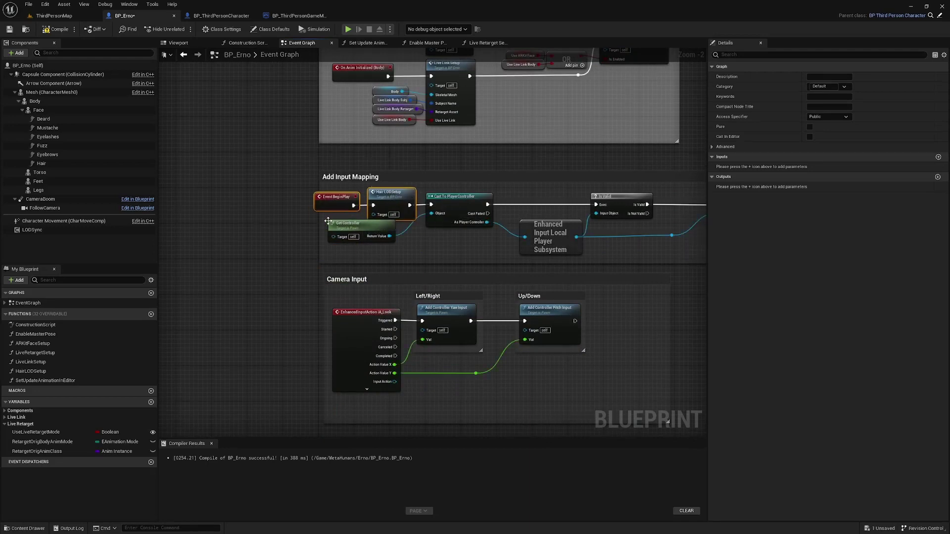
pyautogui.moveTo(382, 176); pyautogui.dragTo(400, 177)
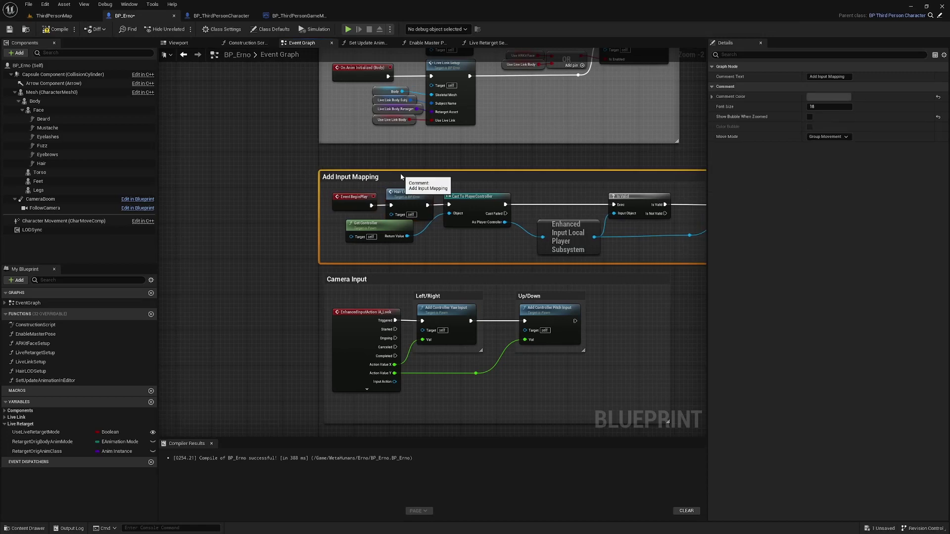
pyautogui.click(281, 162)
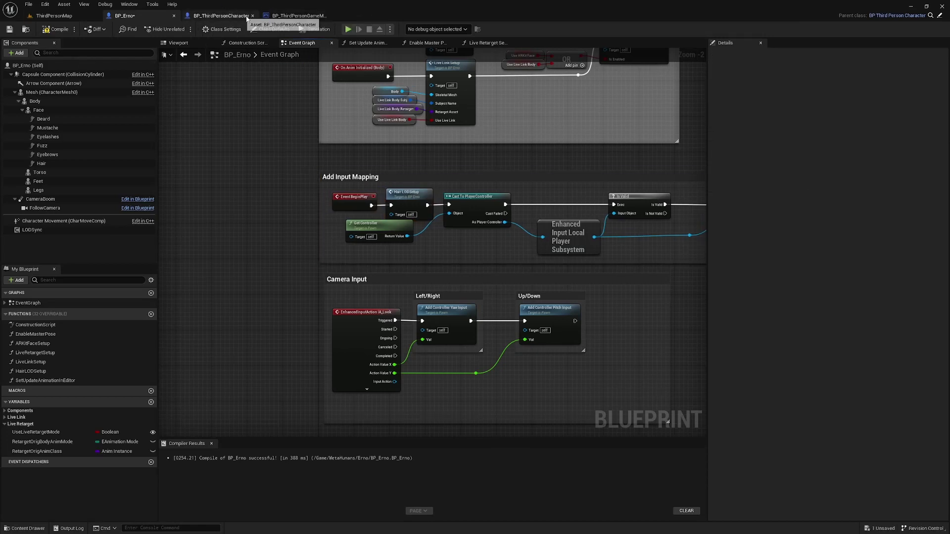
# Step: Set BP_ThirdPersonGameMode's Default Pawn Class to BP_Erno, save and close it
pyautogui.click(293, 17)
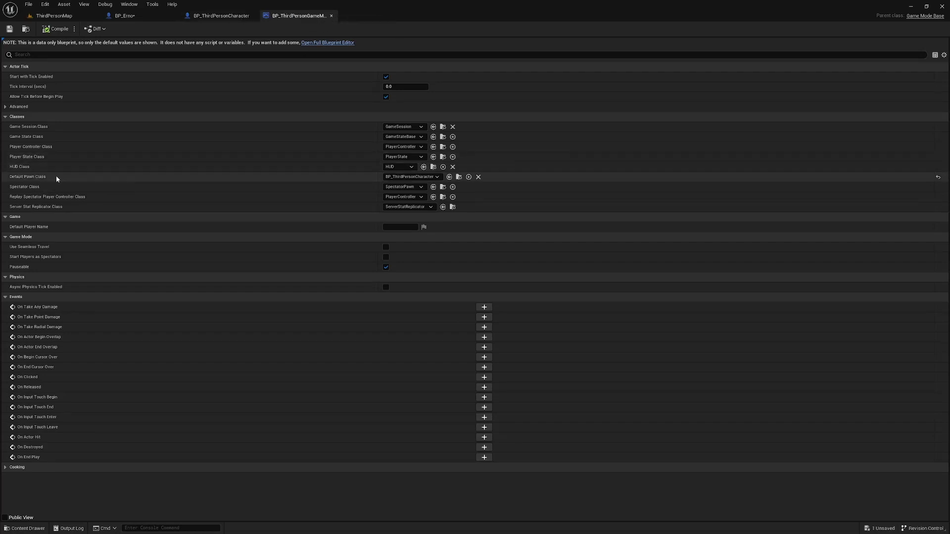
pyautogui.click(410, 176)
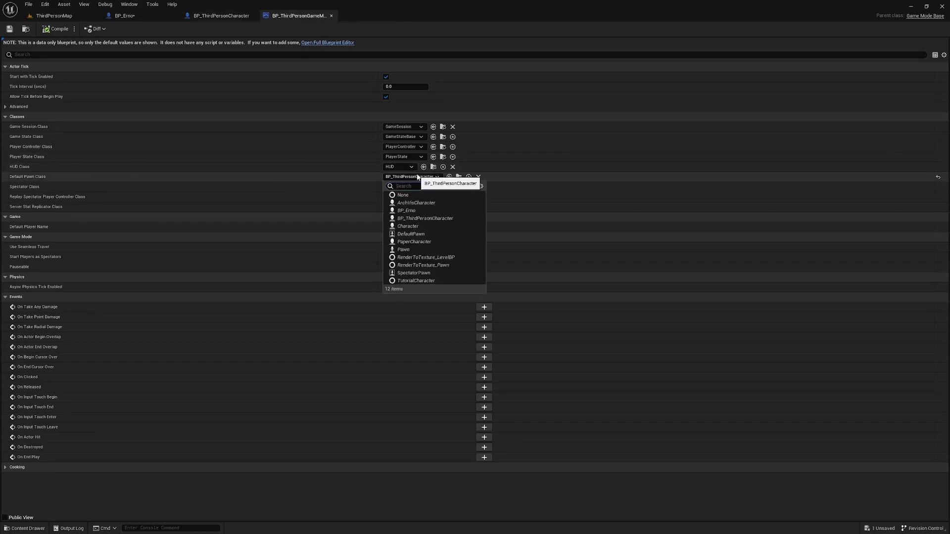
pyautogui.click(411, 211)
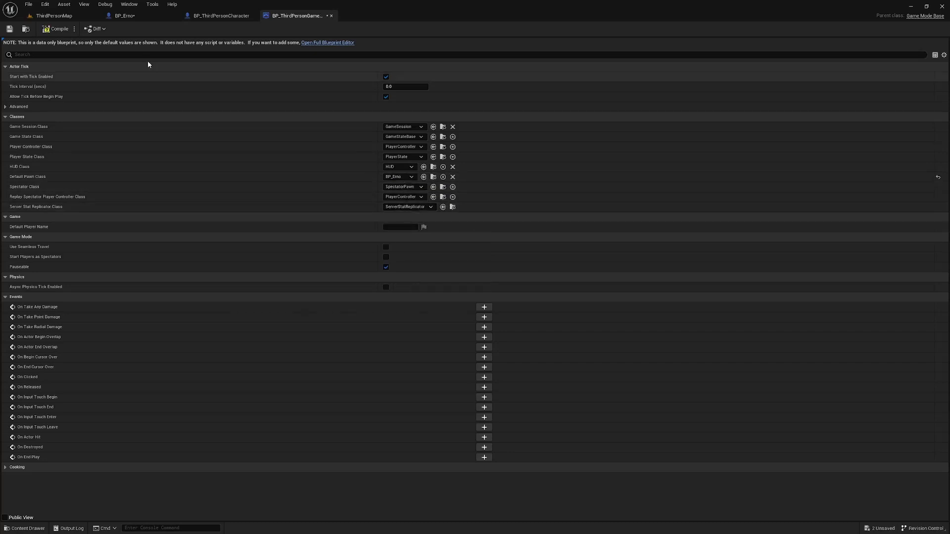
pyautogui.click(10, 28)
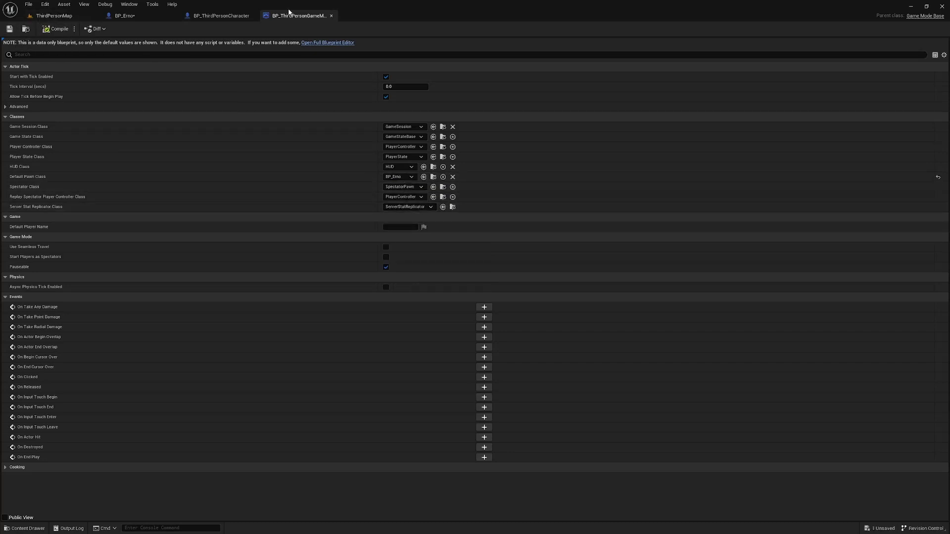
pyautogui.click(331, 16)
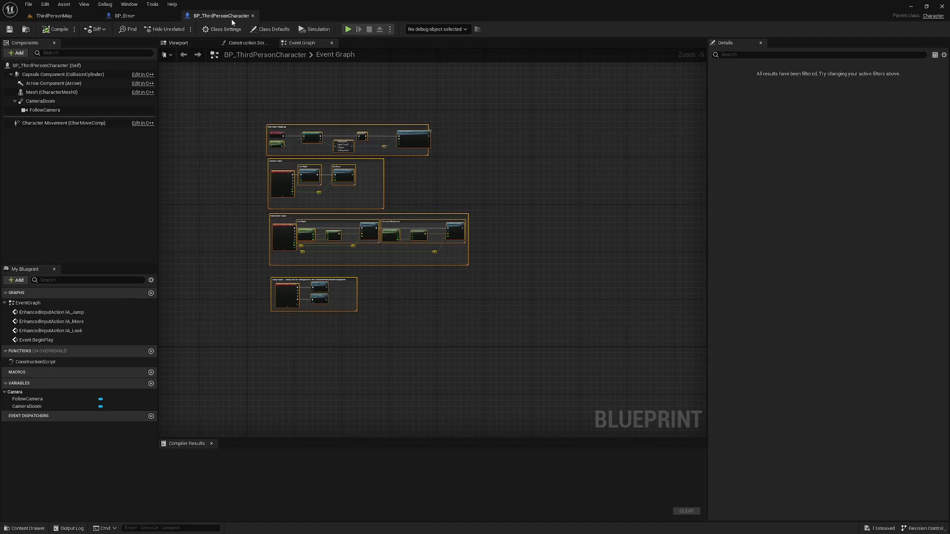
# Step: Close BP_ThirdPersonCharacter, then compile and save BP_Erno
pyautogui.click(252, 16)
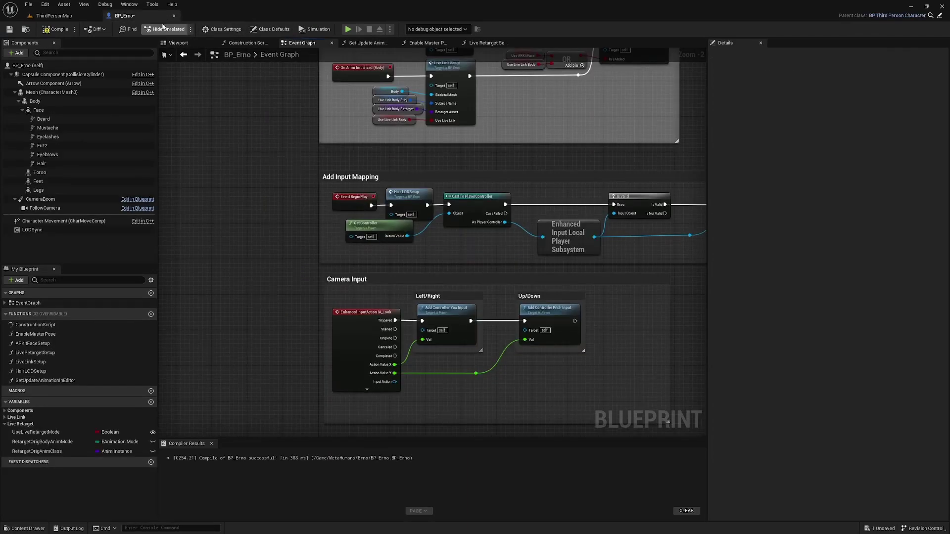
pyautogui.click(51, 29)
pyautogui.click(9, 29)
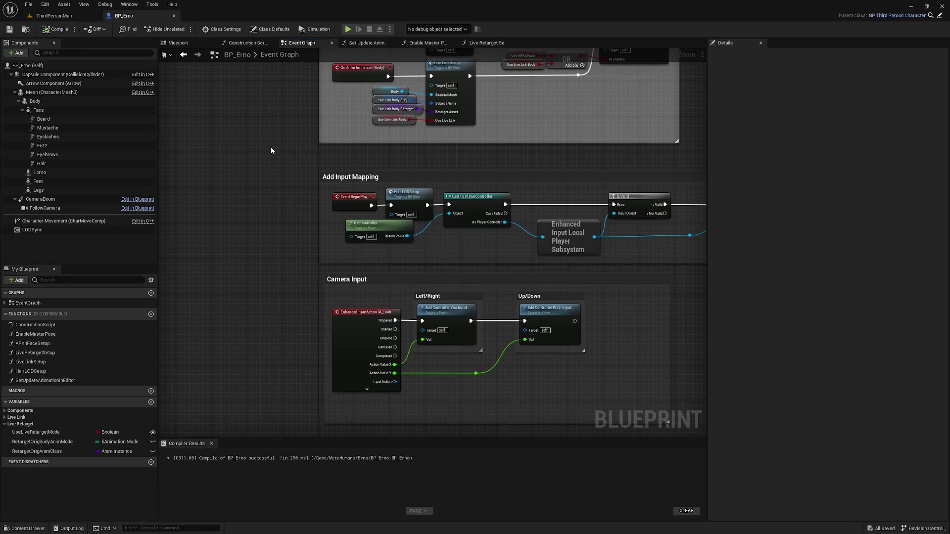
pyautogui.moveTo(271, 151); pyautogui.dragTo(207, 436, button='right')
# Step: Back in ThirdPersonMap, run t.MaxFPS 60 in the console and start Play-in-Editor
pyautogui.click(65, 16)
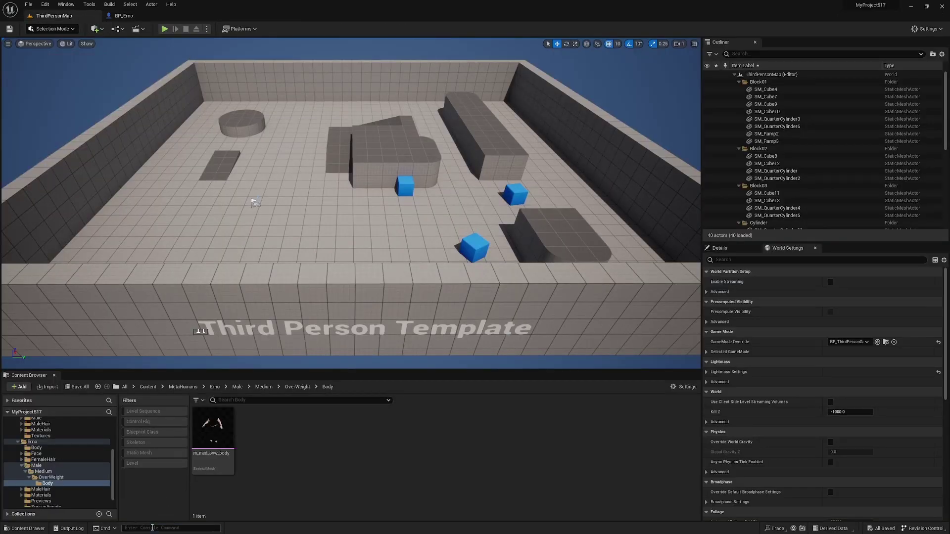
pyautogui.write('t.MaxFPS ')
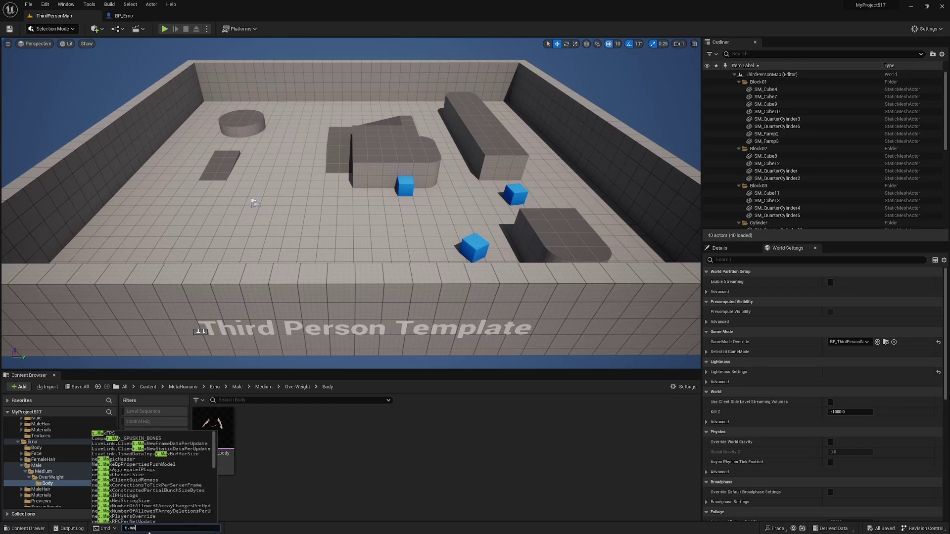
pyautogui.write('60')
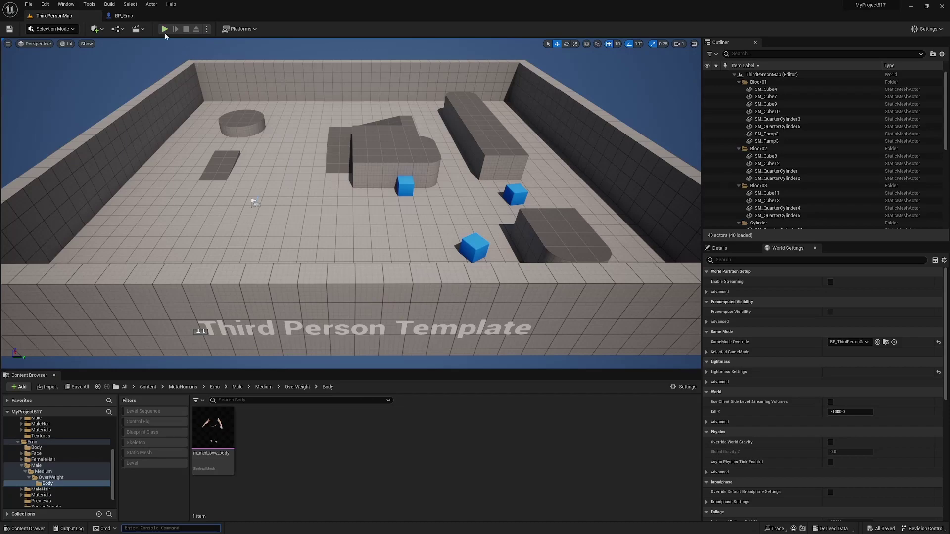
pyautogui.click(165, 28)
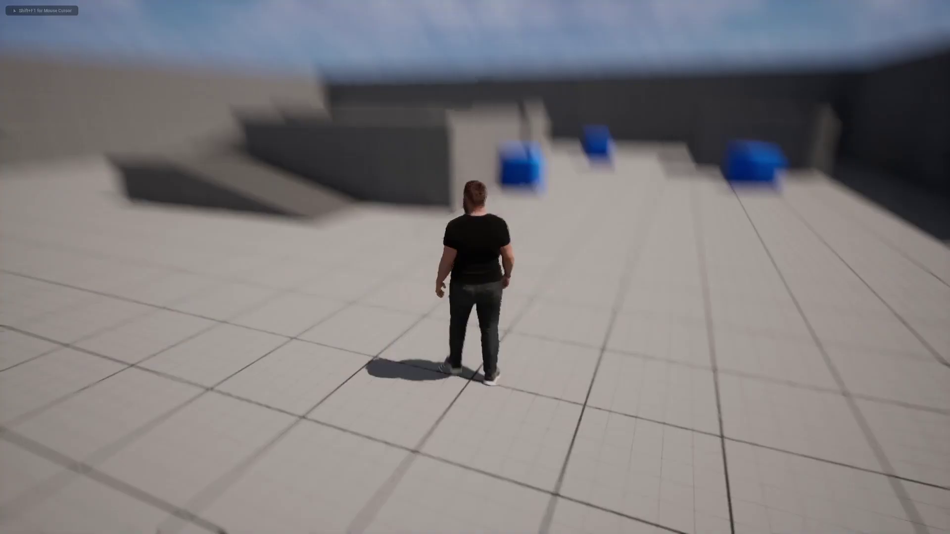
# Step: Run Erno forward toward the ramp, jump twice, then turn and walk away
pyautogui.press('w')
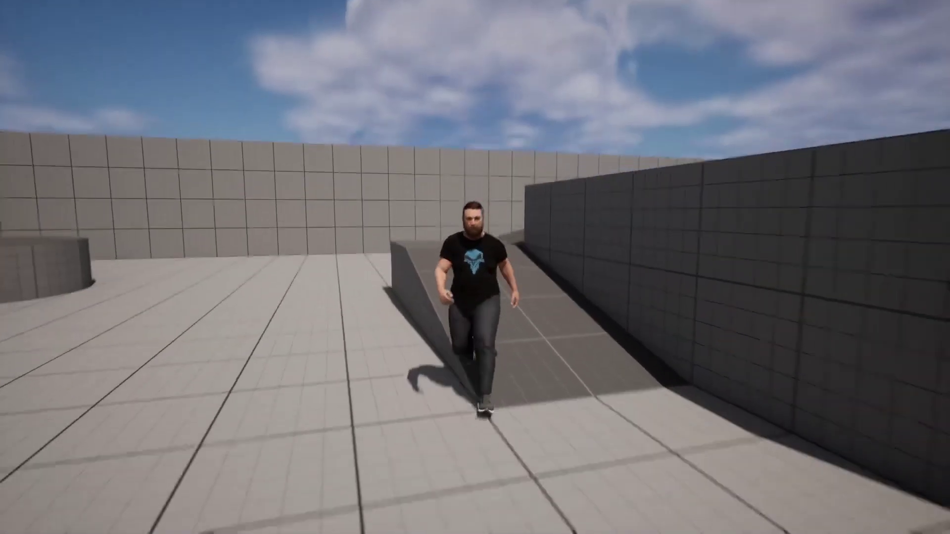
pyautogui.press('space')
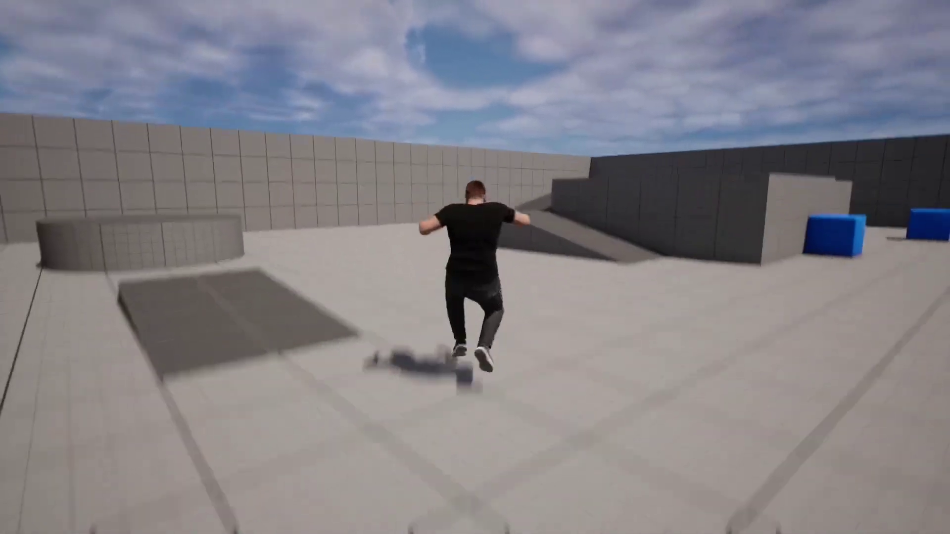
pyautogui.press('space')
pyautogui.press('space')
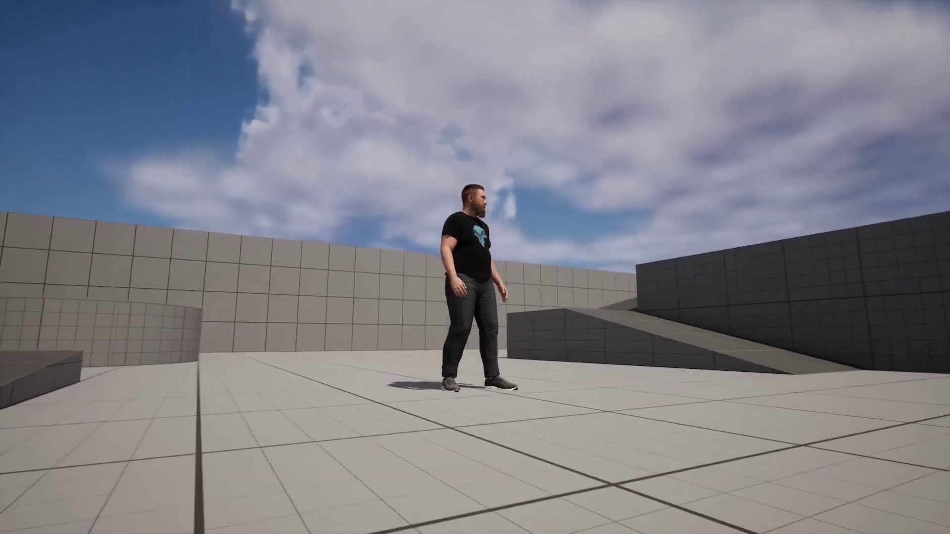
pyautogui.press('w')
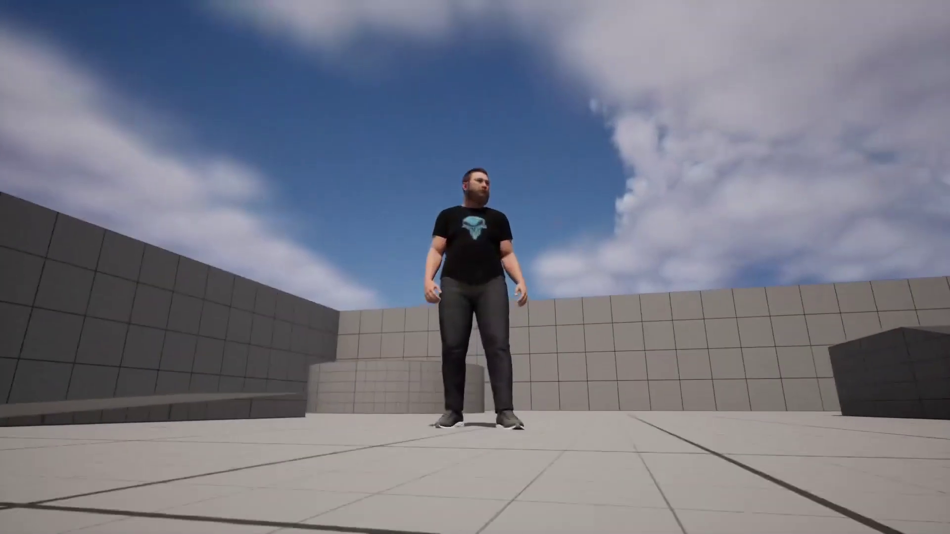